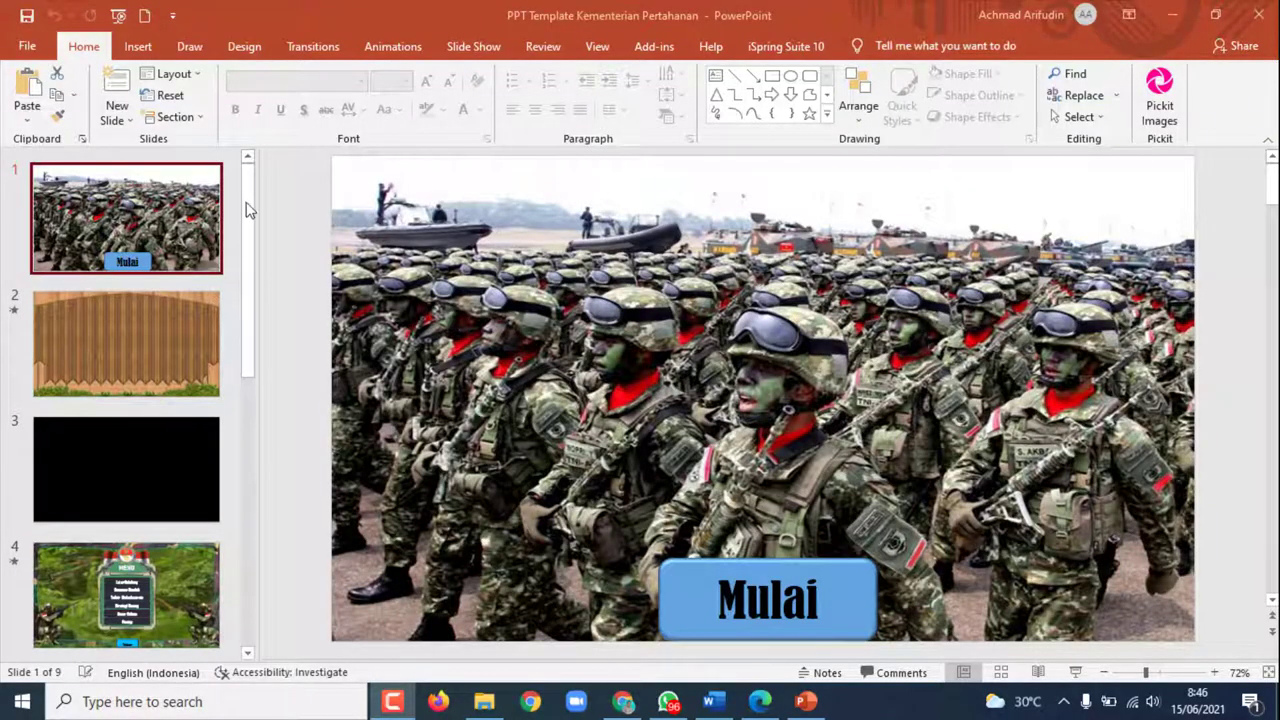
# Scroll through the slide thumbnails and browse the slide layout gallery without changing anything.
pyautogui.moveTo(248, 194); pyautogui.dragTo(244, 287)
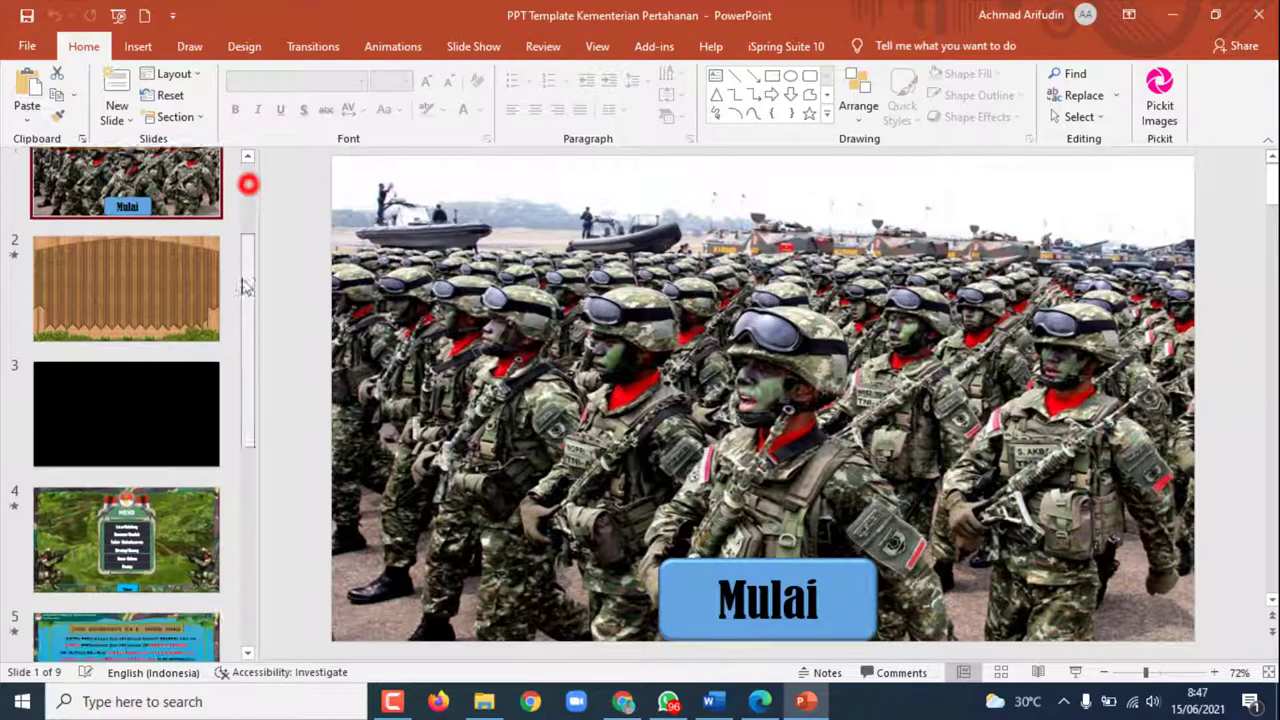
pyautogui.moveTo(244, 287)
pyautogui.mouseDown()
pyautogui.moveTo(267, 173)
pyautogui.moveTo(270, 363)
pyautogui.moveTo(272, 161)
pyautogui.mouseUp()
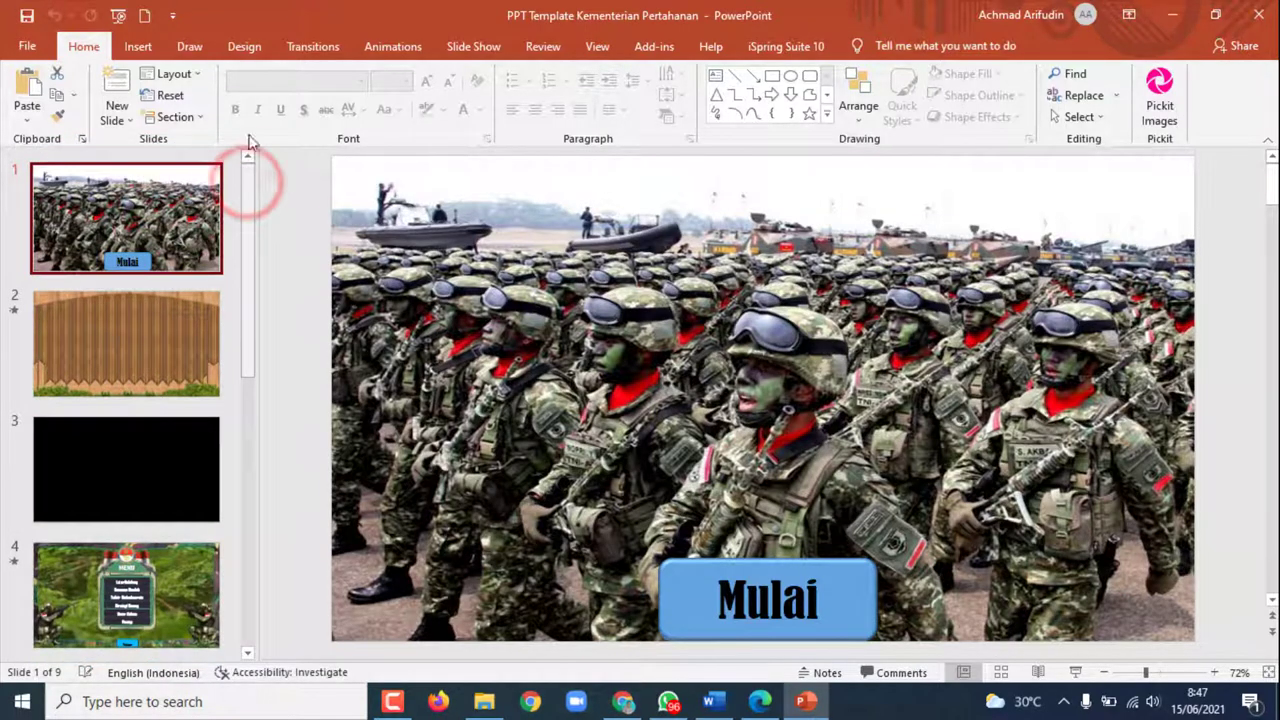
pyautogui.click(178, 74)
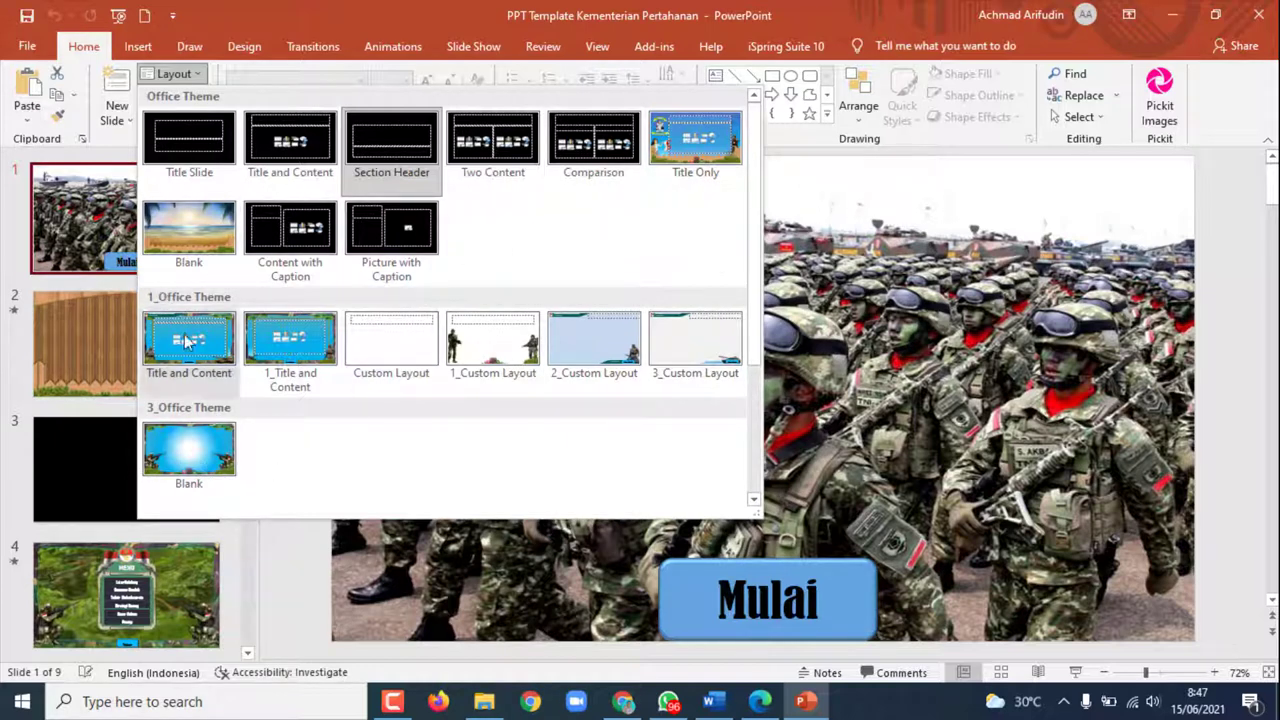
pyautogui.click(92, 203)
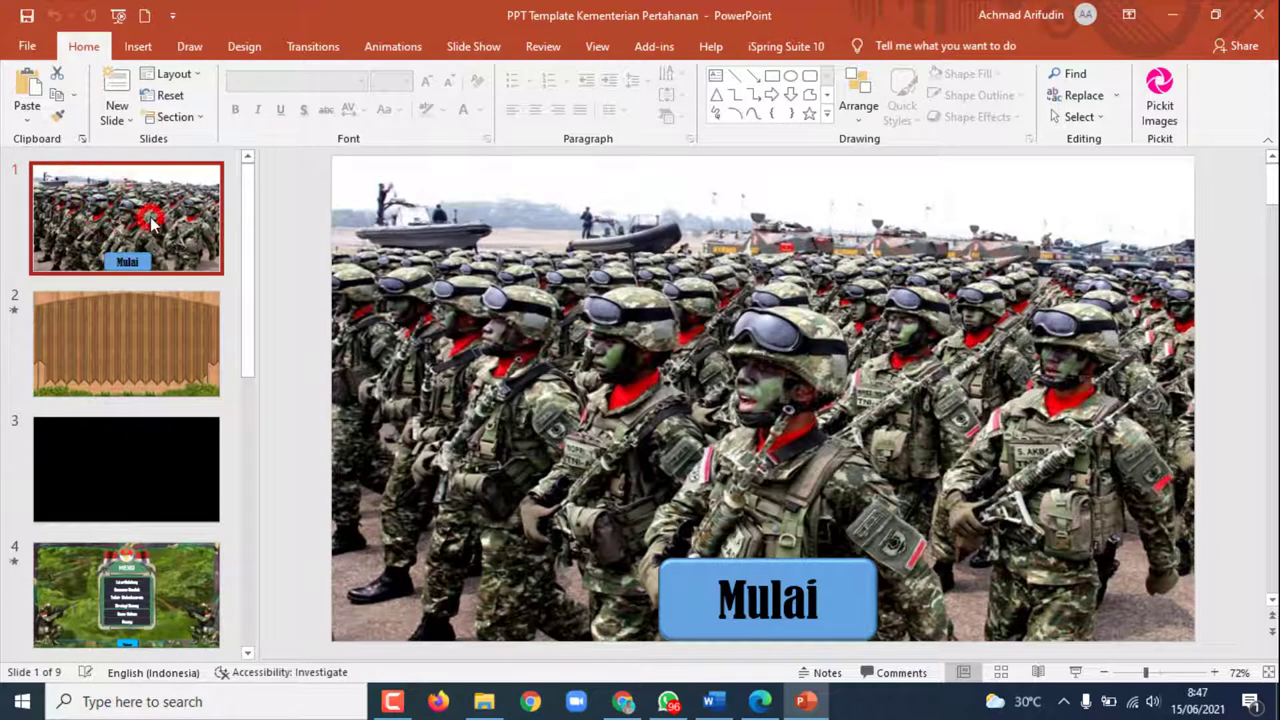
# Play the slideshow from slide 1, press Mulai and advance past the title to the MENU.
pyautogui.click(1077, 673)
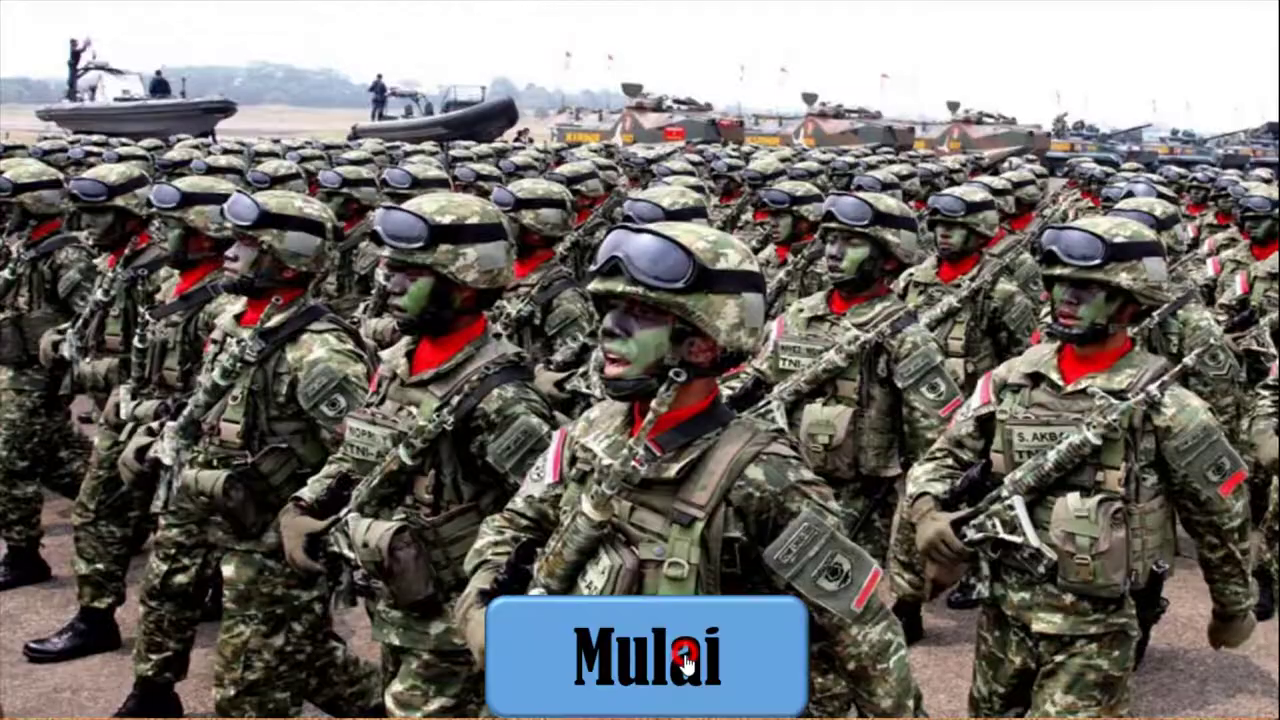
pyautogui.click(685, 652)
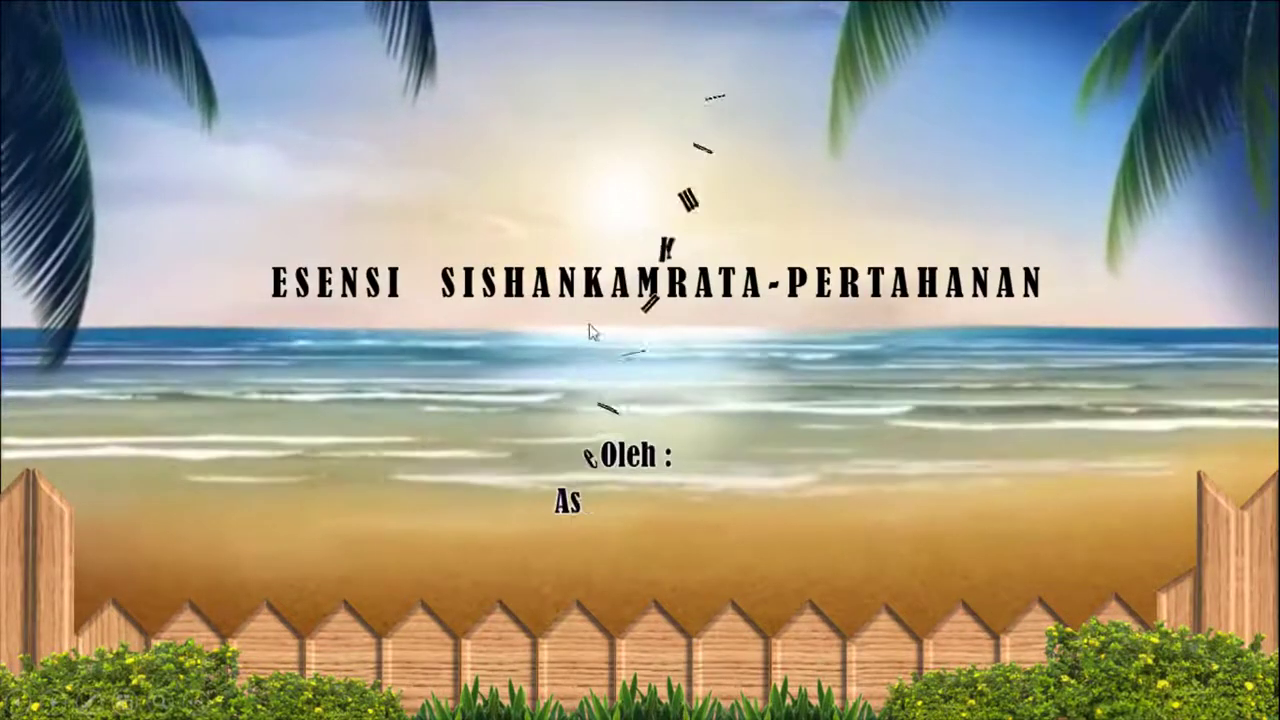
pyautogui.click(627, 187)
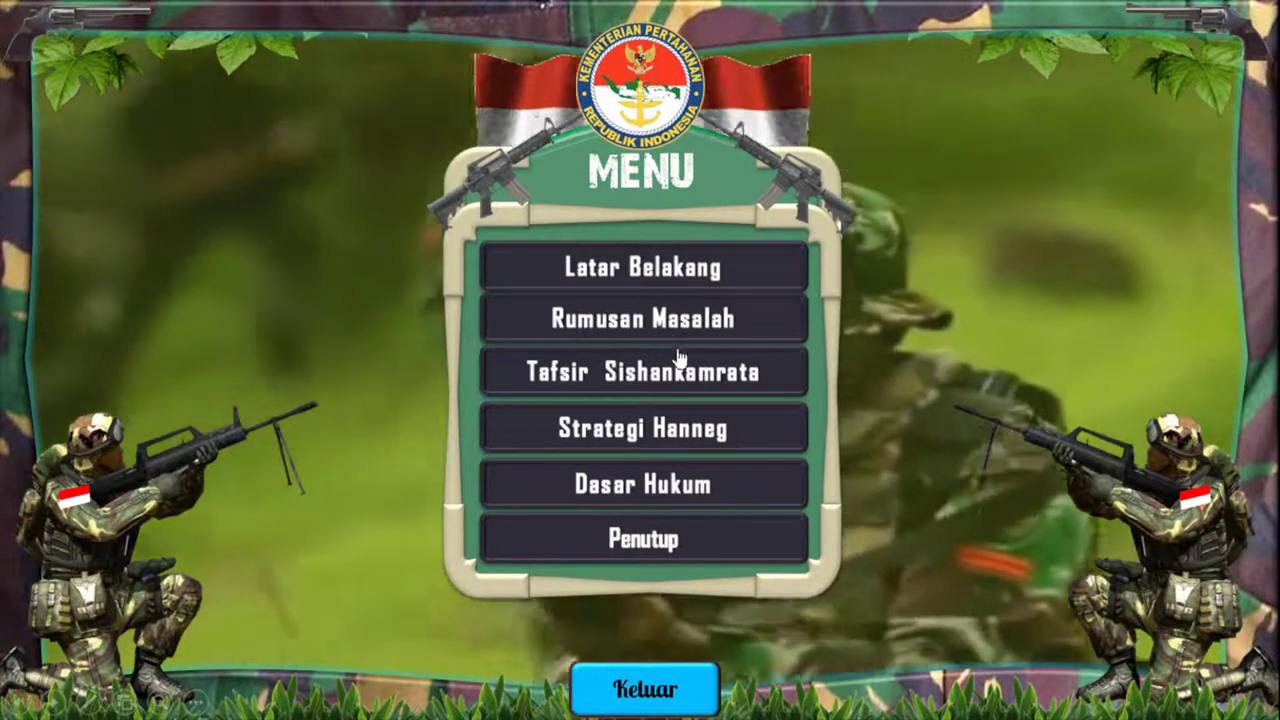
# Visit the Tafsir Sishankamrata, Strategi Hanneg and Dasar Hukum slides via the menu, then open the TERIMAKASIH slide.
pyautogui.click(677, 370)
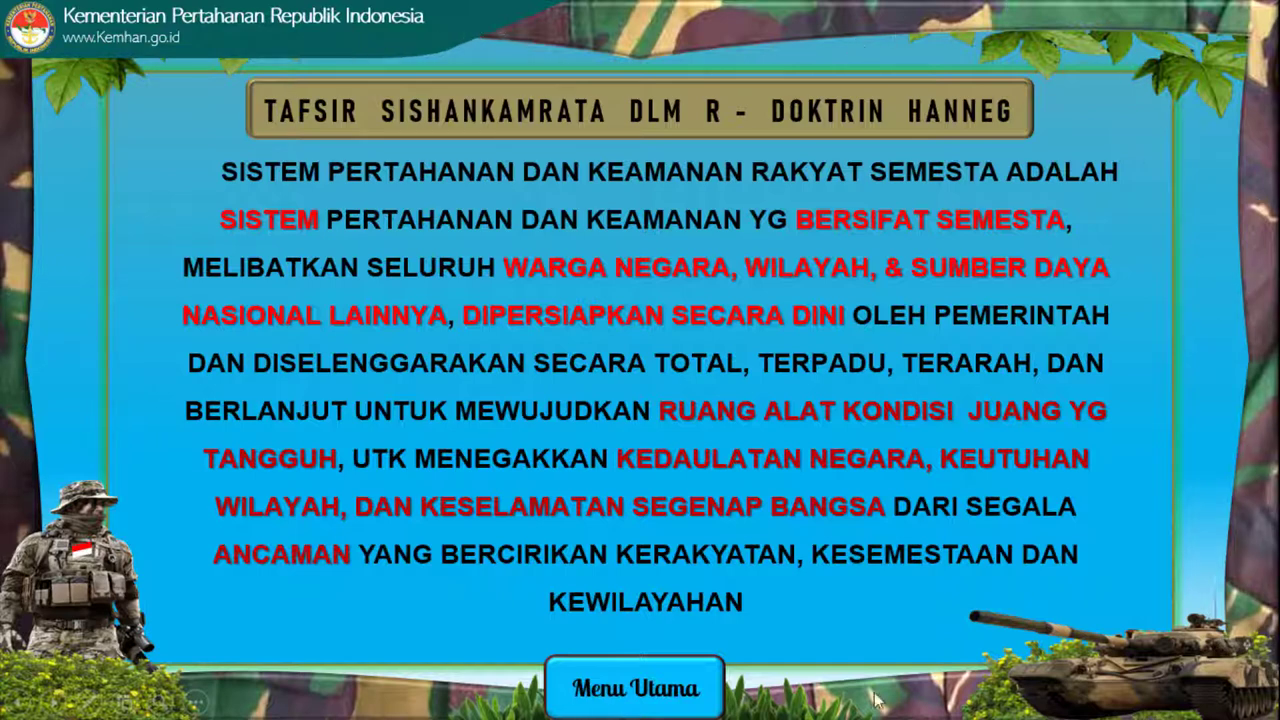
pyautogui.click(651, 695)
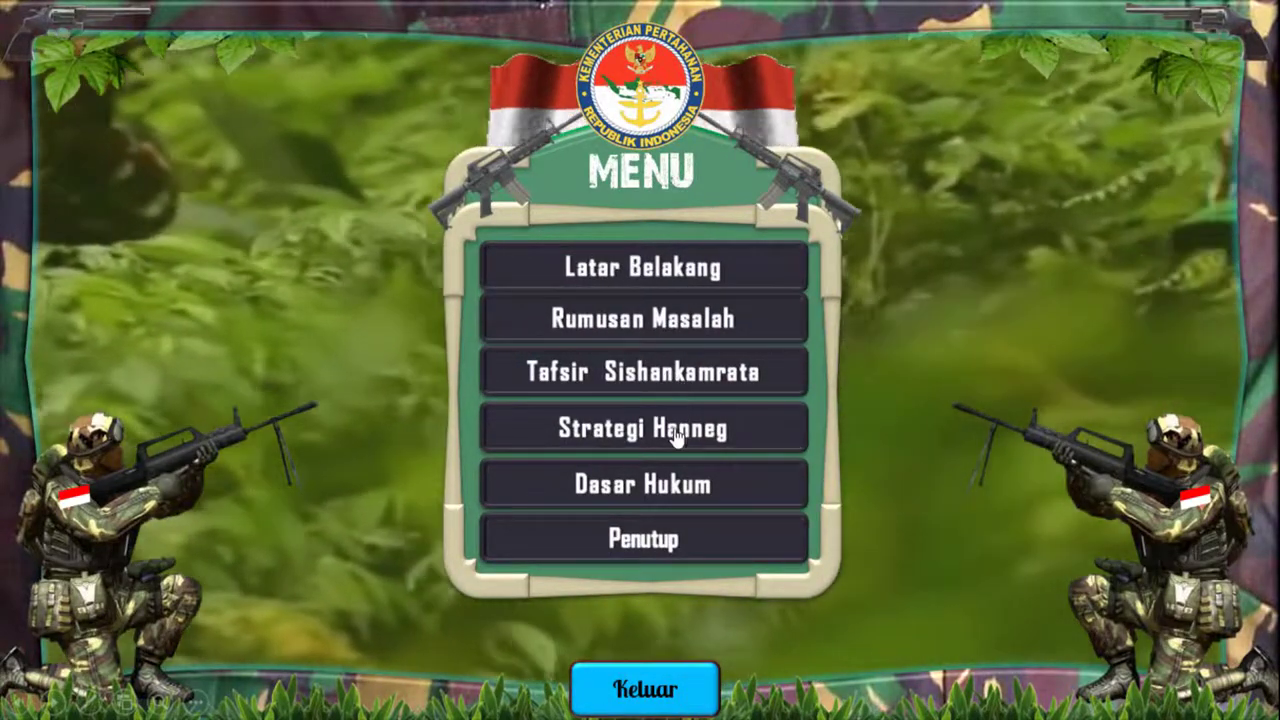
pyautogui.click(673, 432)
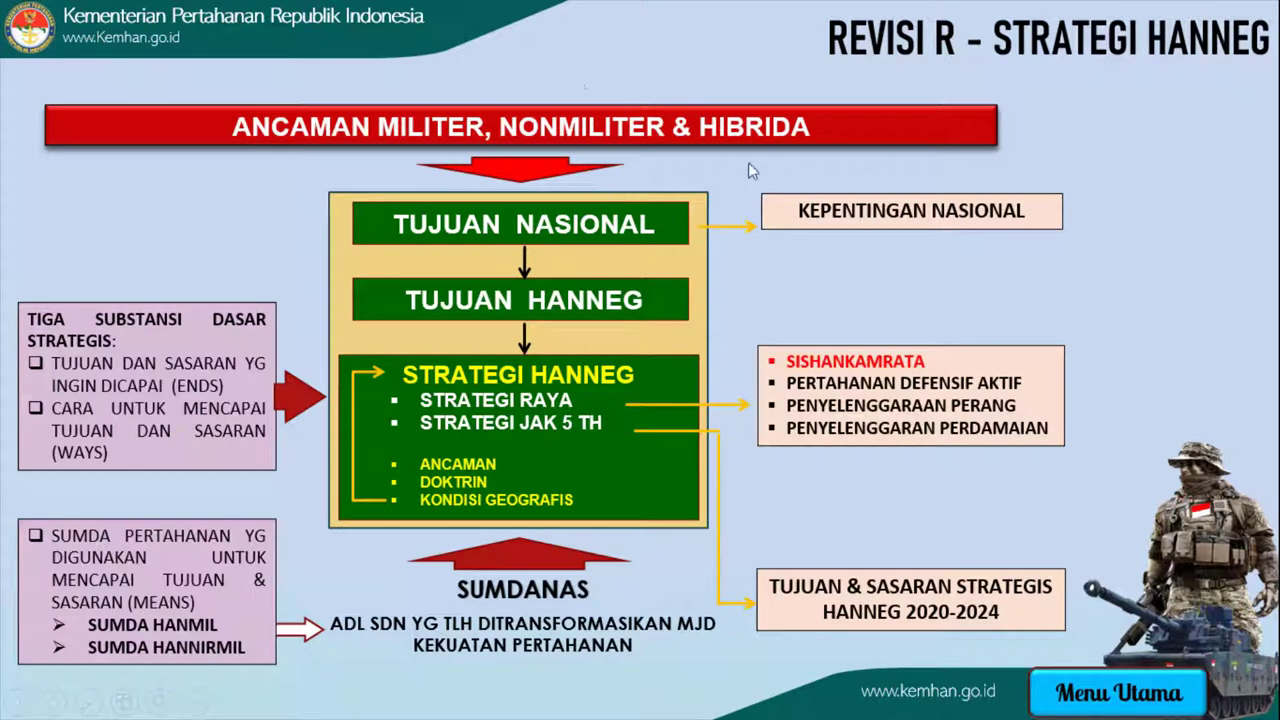
pyautogui.click(1117, 704)
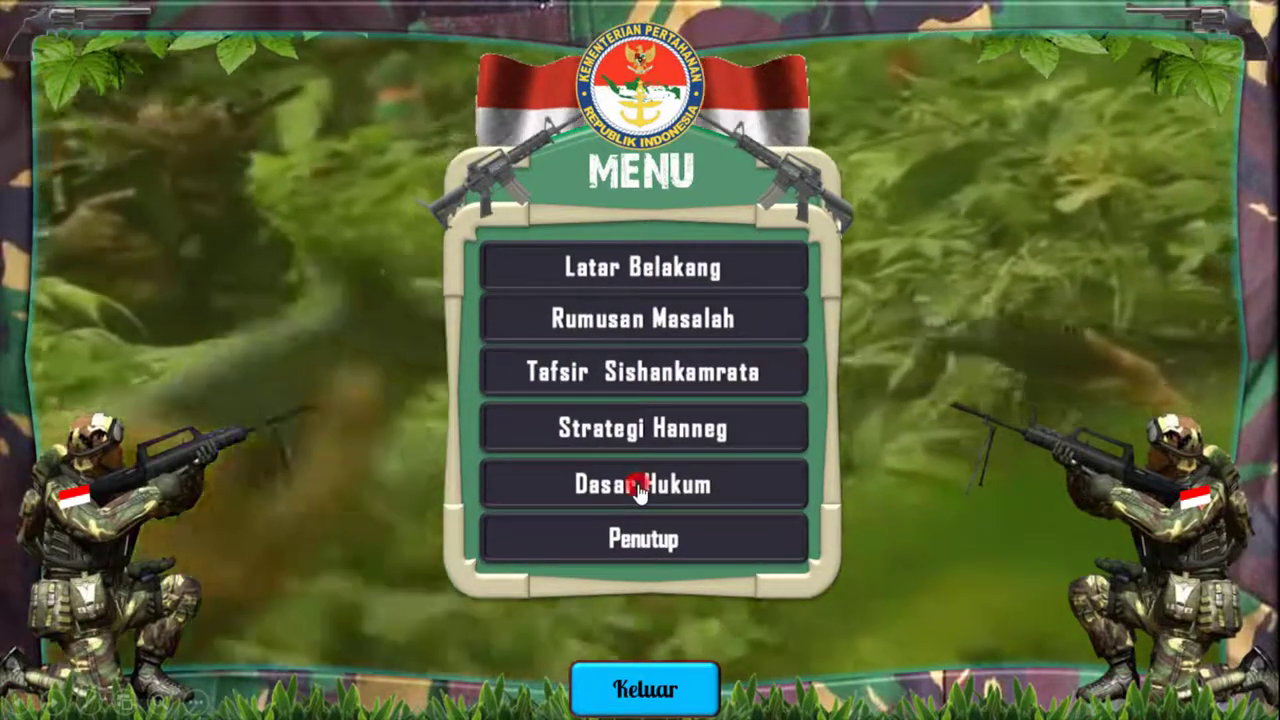
pyautogui.click(638, 488)
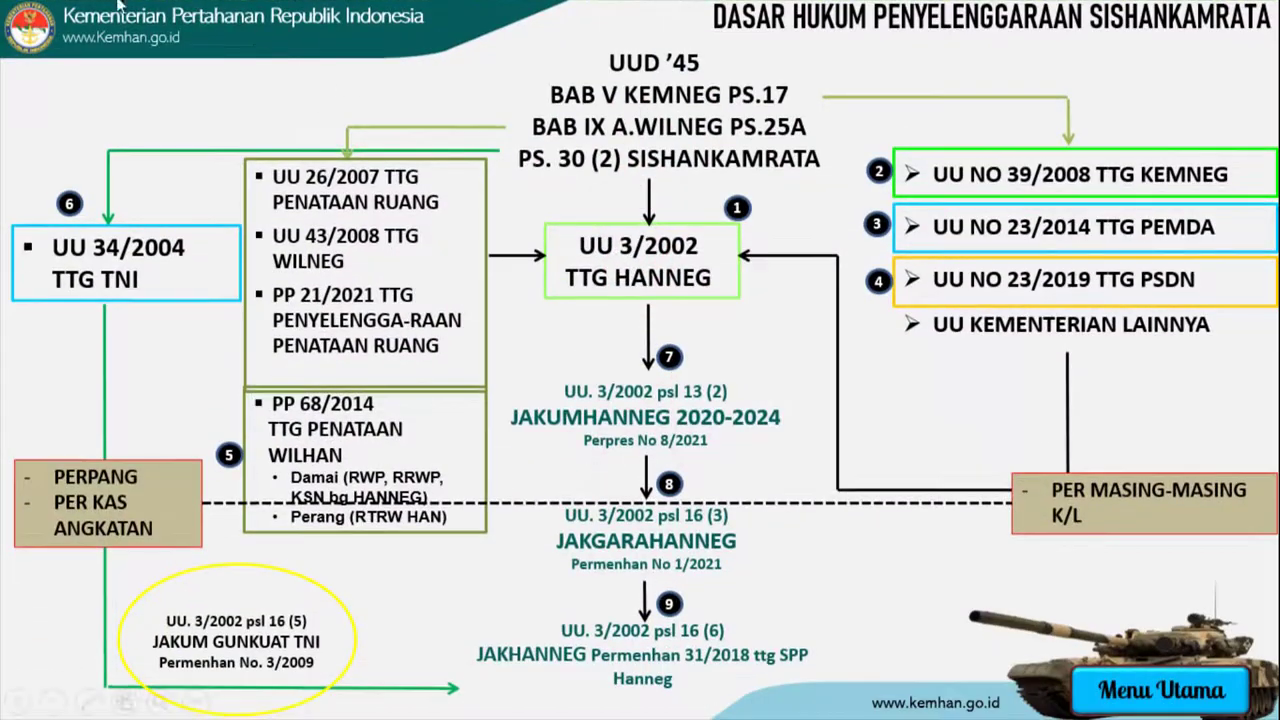
pyautogui.click(1167, 692)
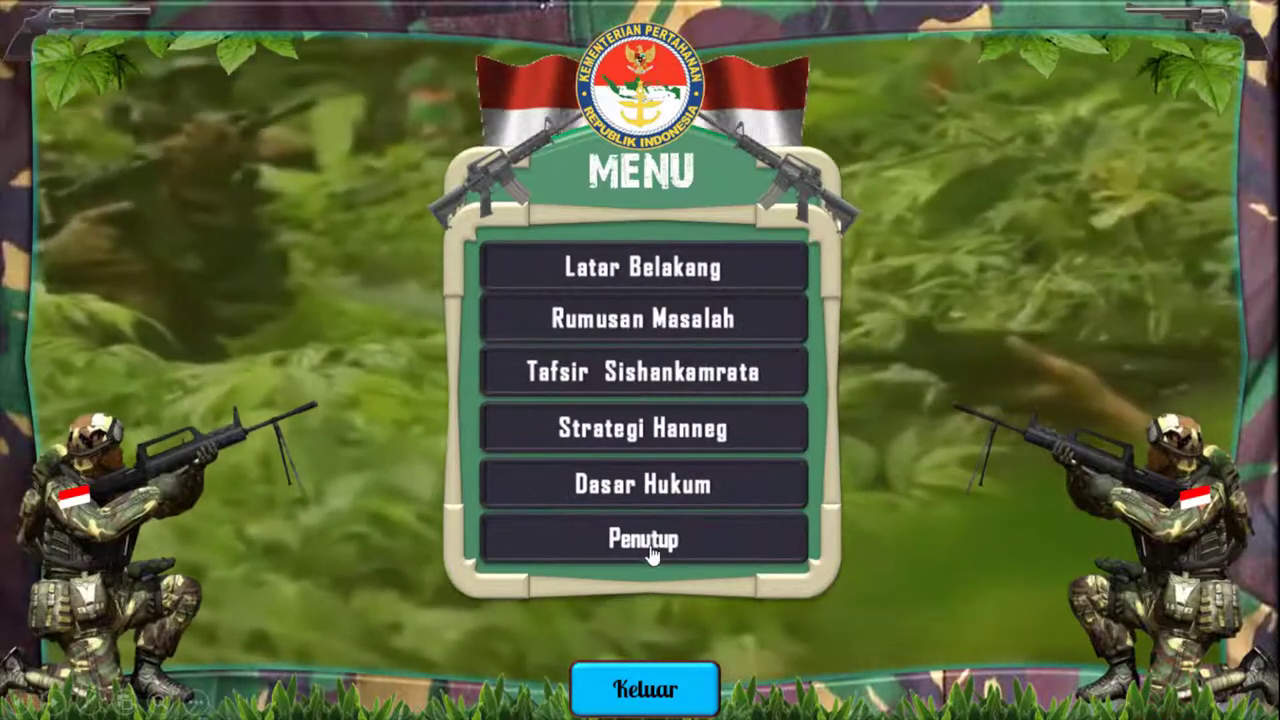
pyautogui.click(648, 545)
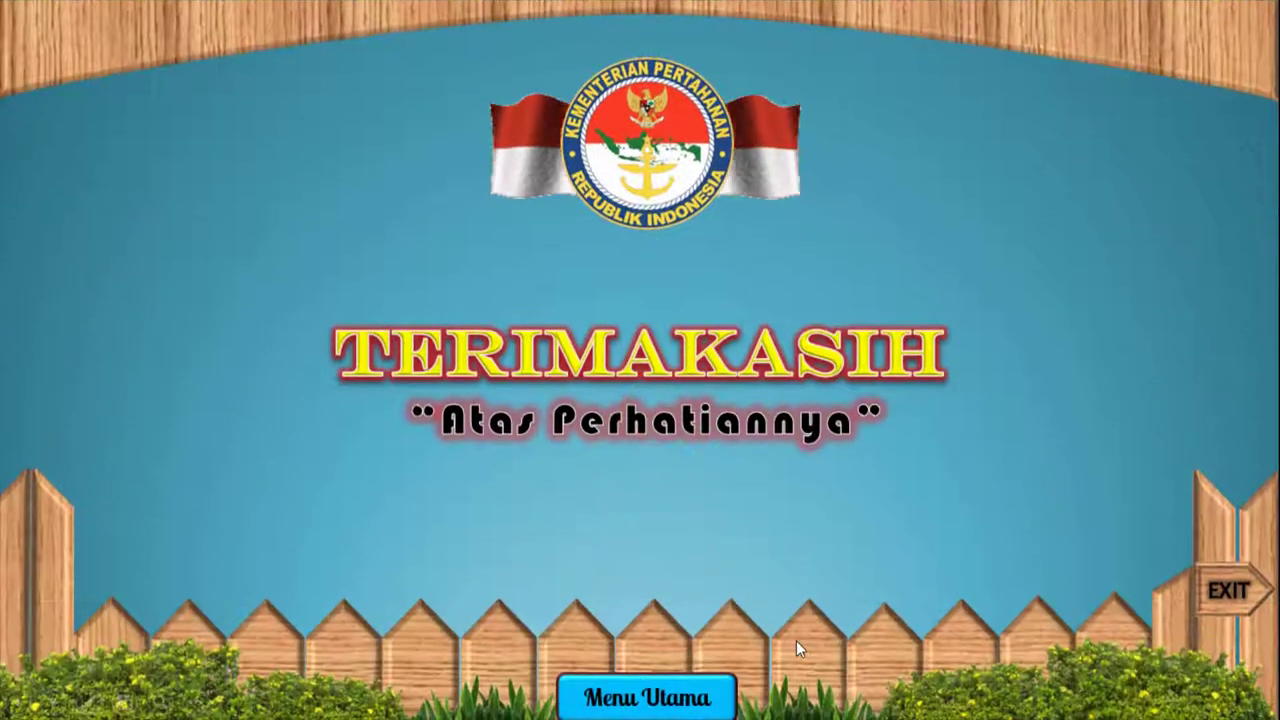
# End the show, then preview slide 9 full-screen, unrolling its 'Dosen Pembimbing' scroll before exiting.
pyautogui.click(1224, 594)
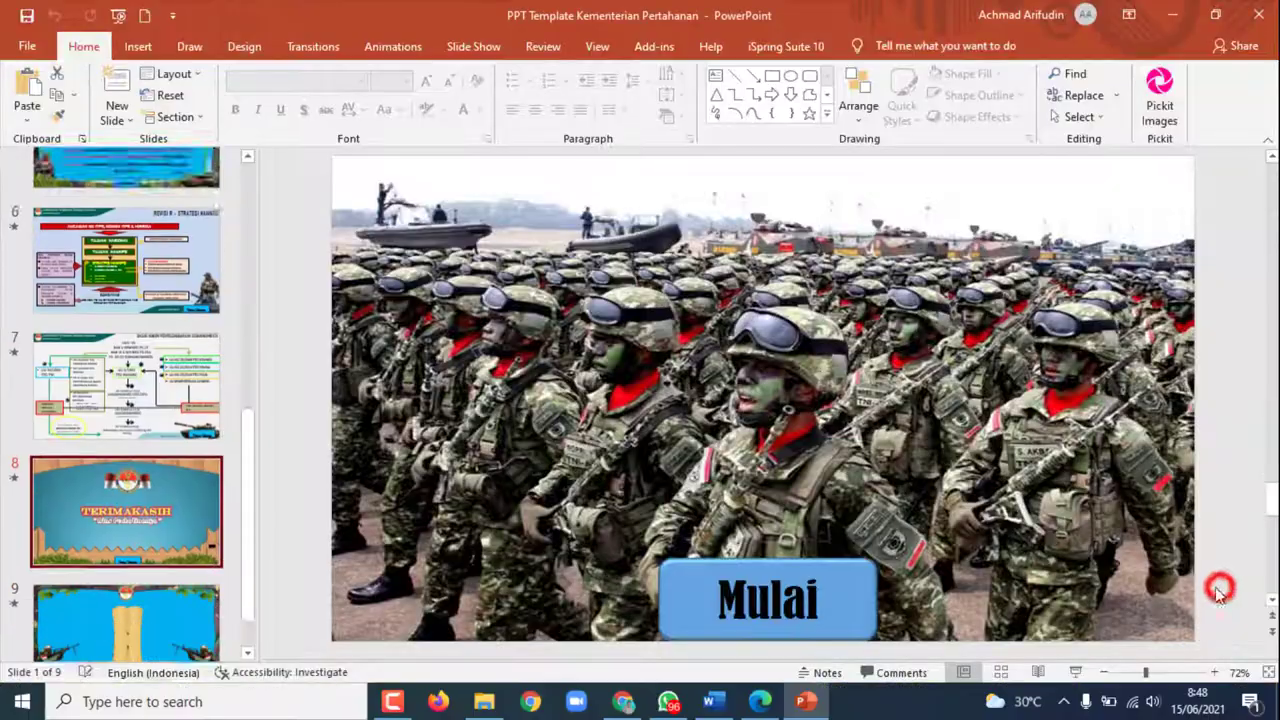
pyautogui.click(172, 582)
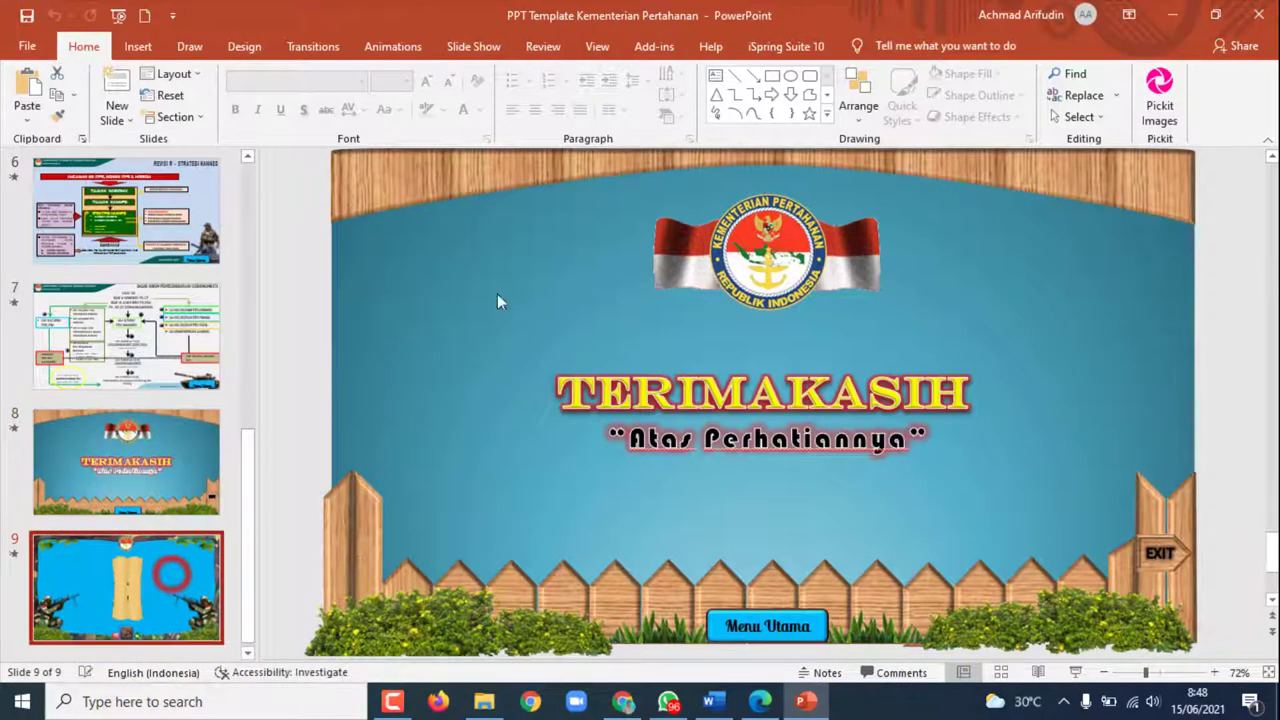
pyautogui.click(1076, 673)
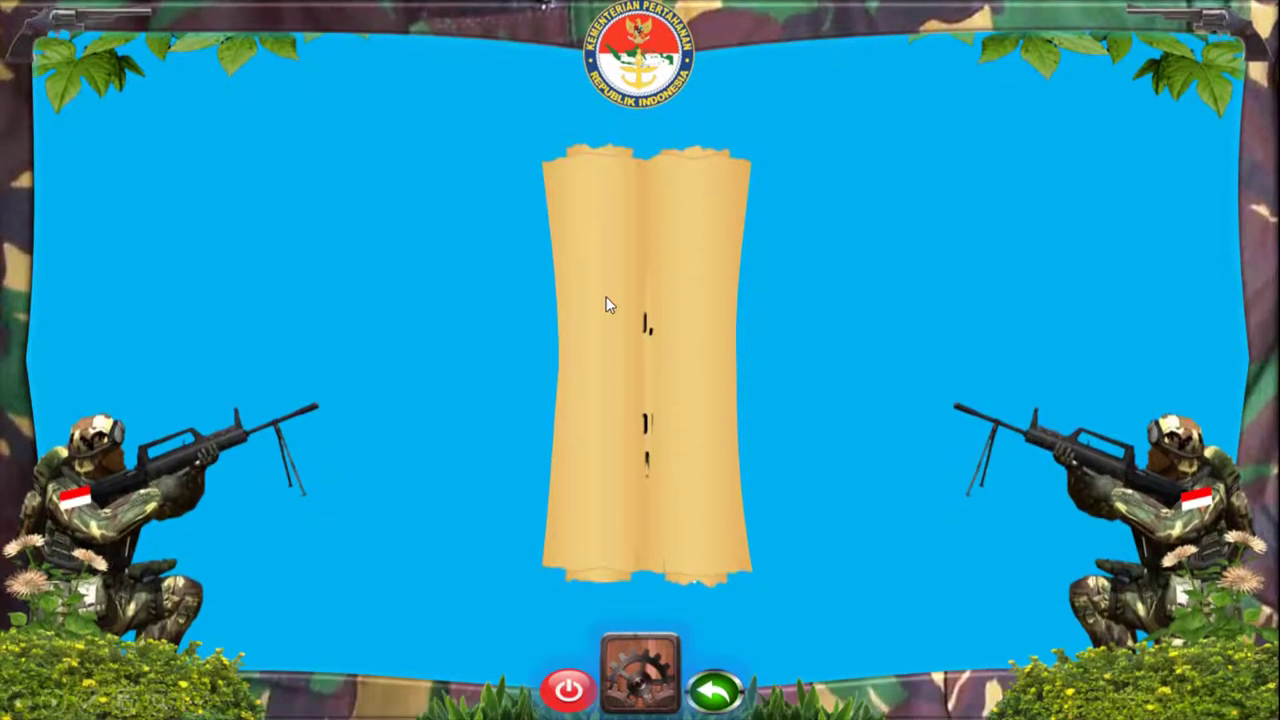
pyautogui.click(606, 300)
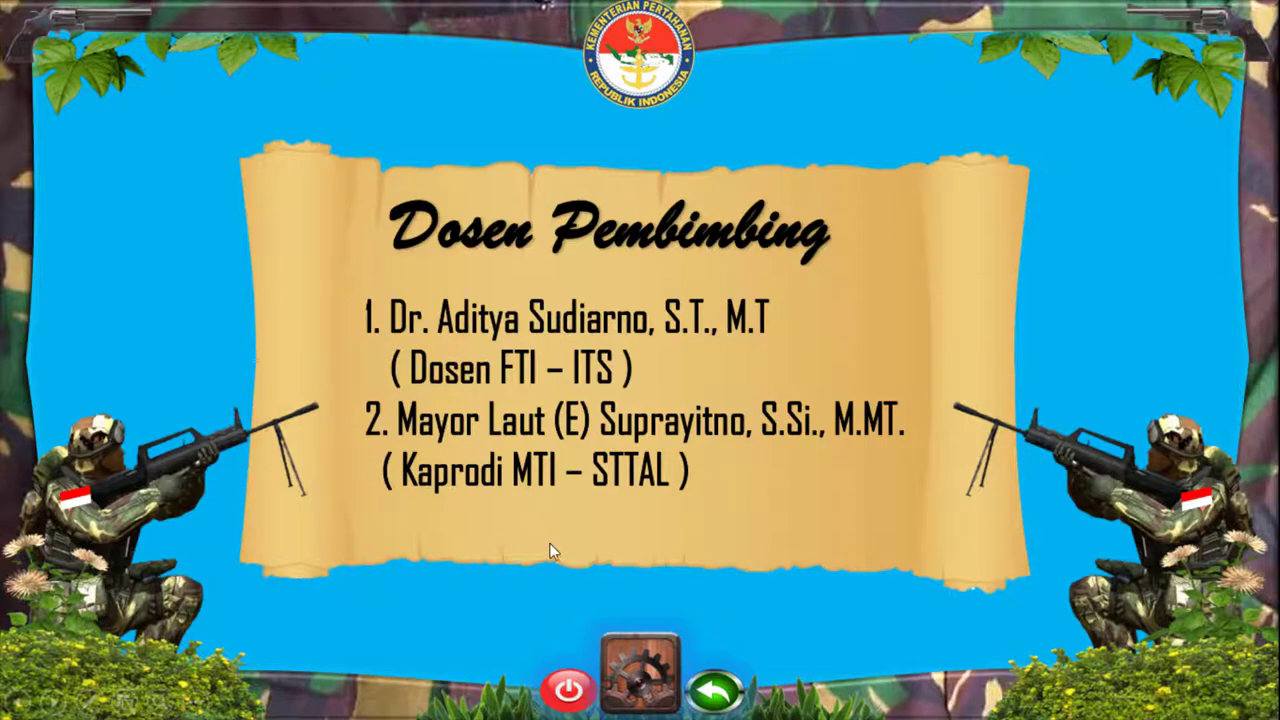
pyautogui.press('Escape')
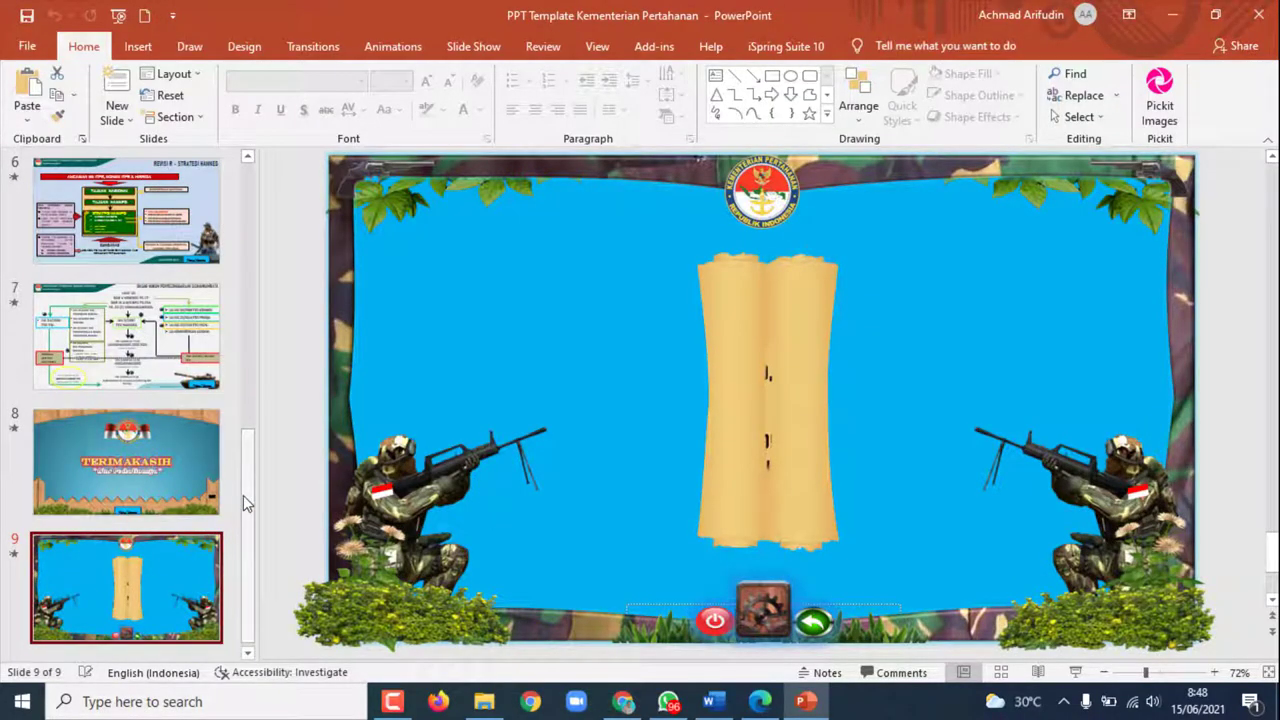
# Add slide 10 after slide 9 and give it the 2_Custom Layout with tank soldier and Menu Utama button.
pyautogui.moveTo(245, 480)
pyautogui.mouseDown()
pyautogui.moveTo(272, 205)
pyautogui.moveTo(264, 230)
pyautogui.mouseUp()
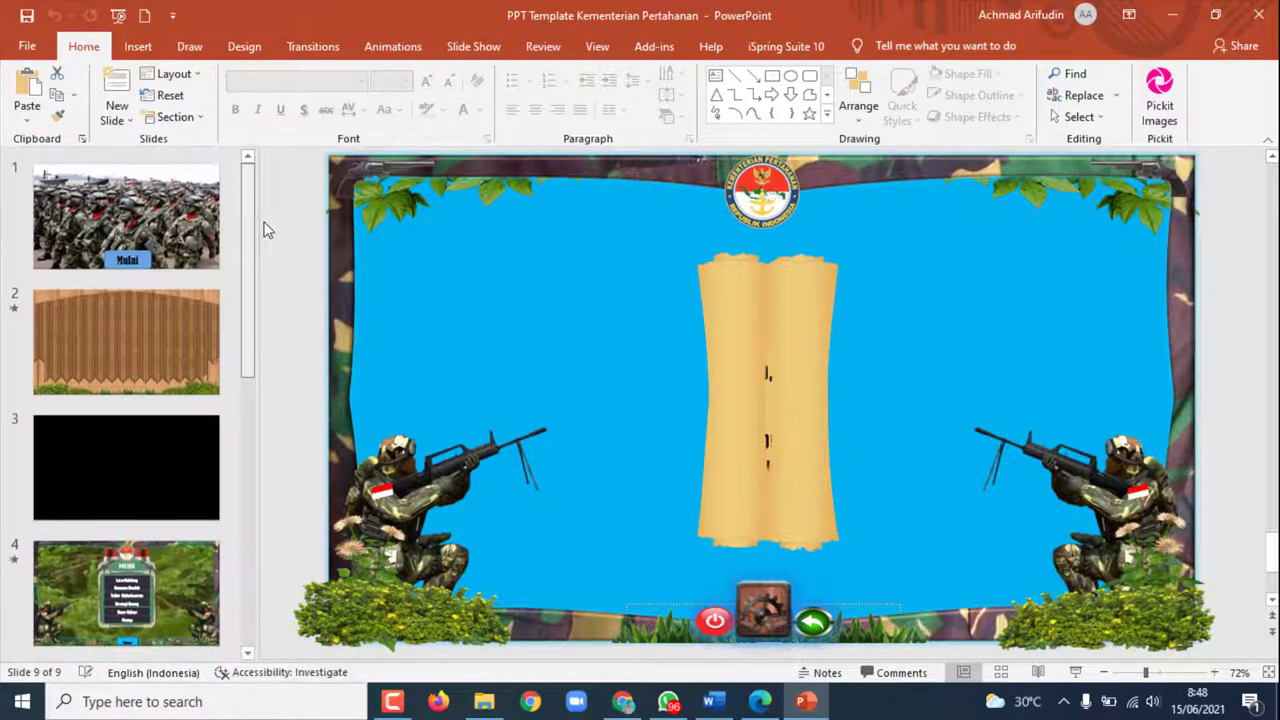
pyautogui.moveTo(265, 230); pyautogui.dragTo(255, 236)
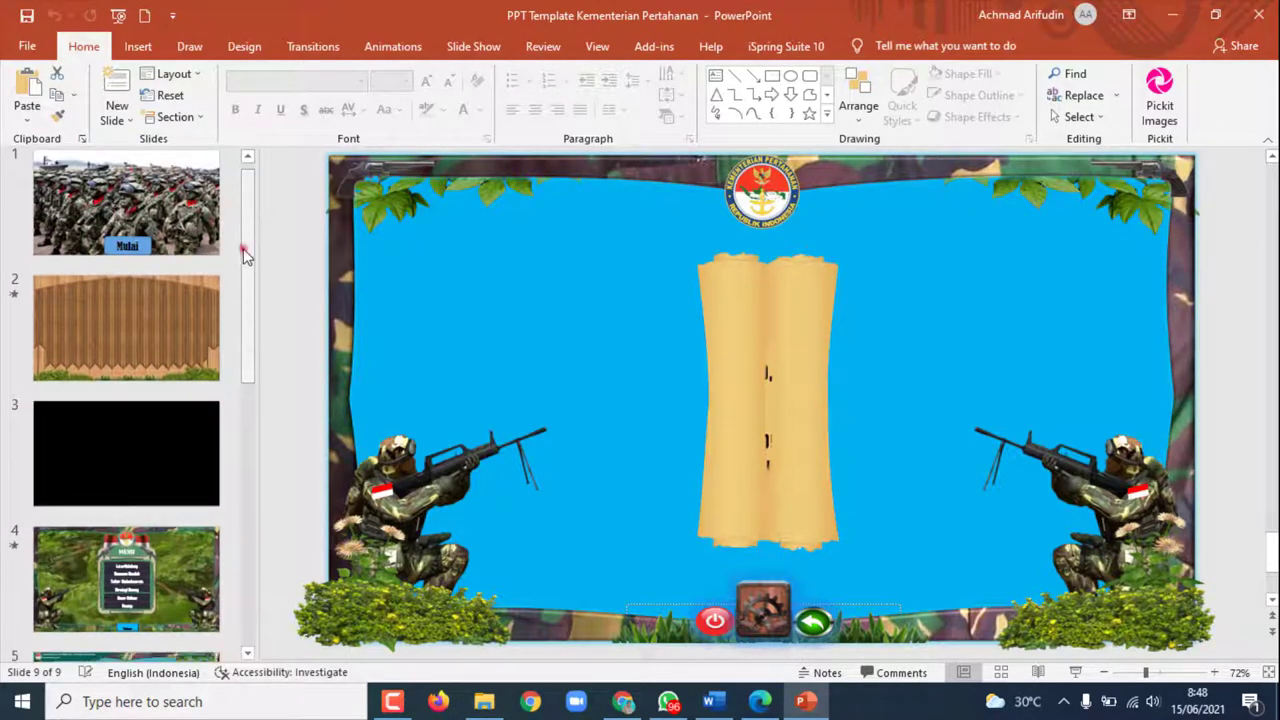
pyautogui.scroll(-5, 245, 256)
pyautogui.click(175, 560)
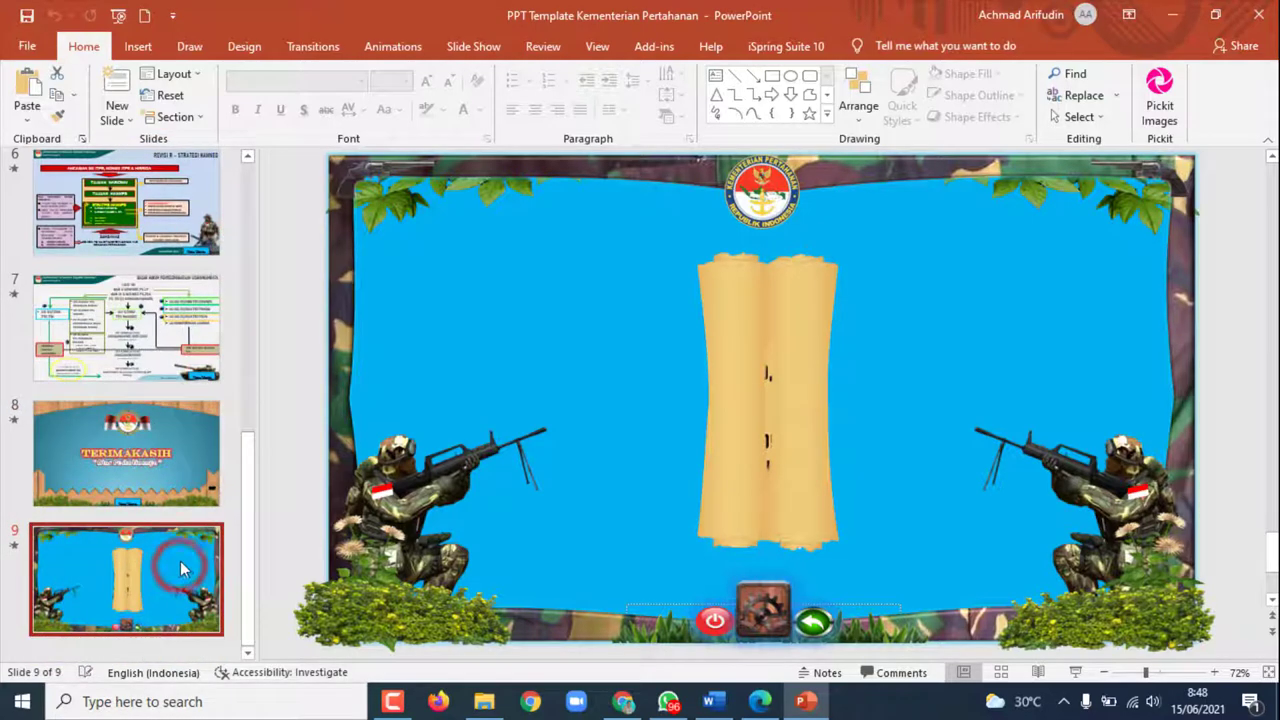
pyautogui.hotkey('ctrl', 'm')
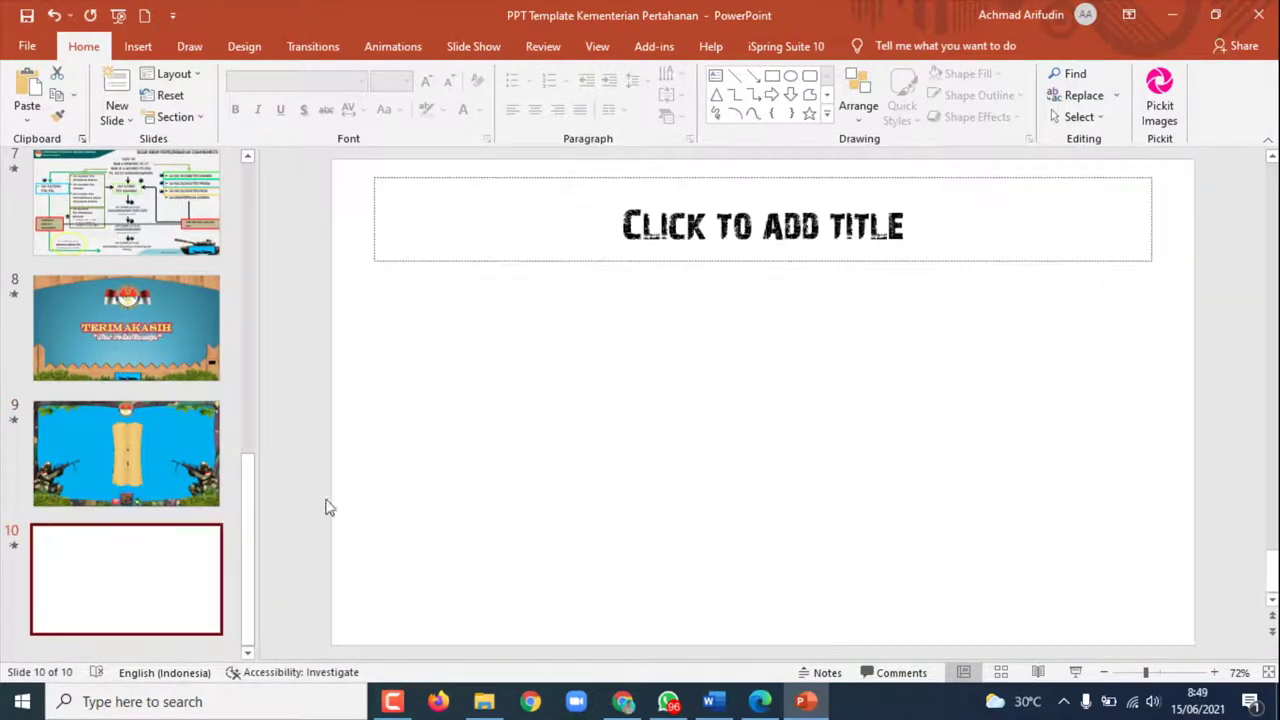
pyautogui.click(172, 73)
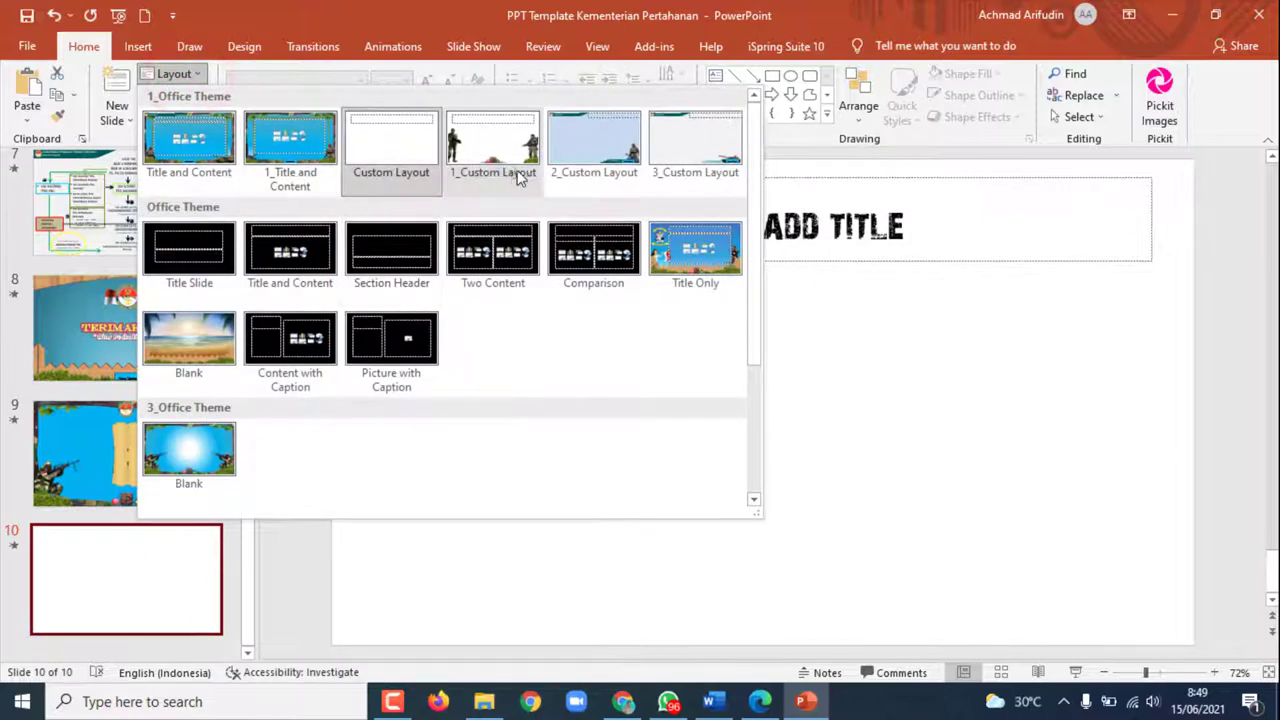
pyautogui.click(612, 135)
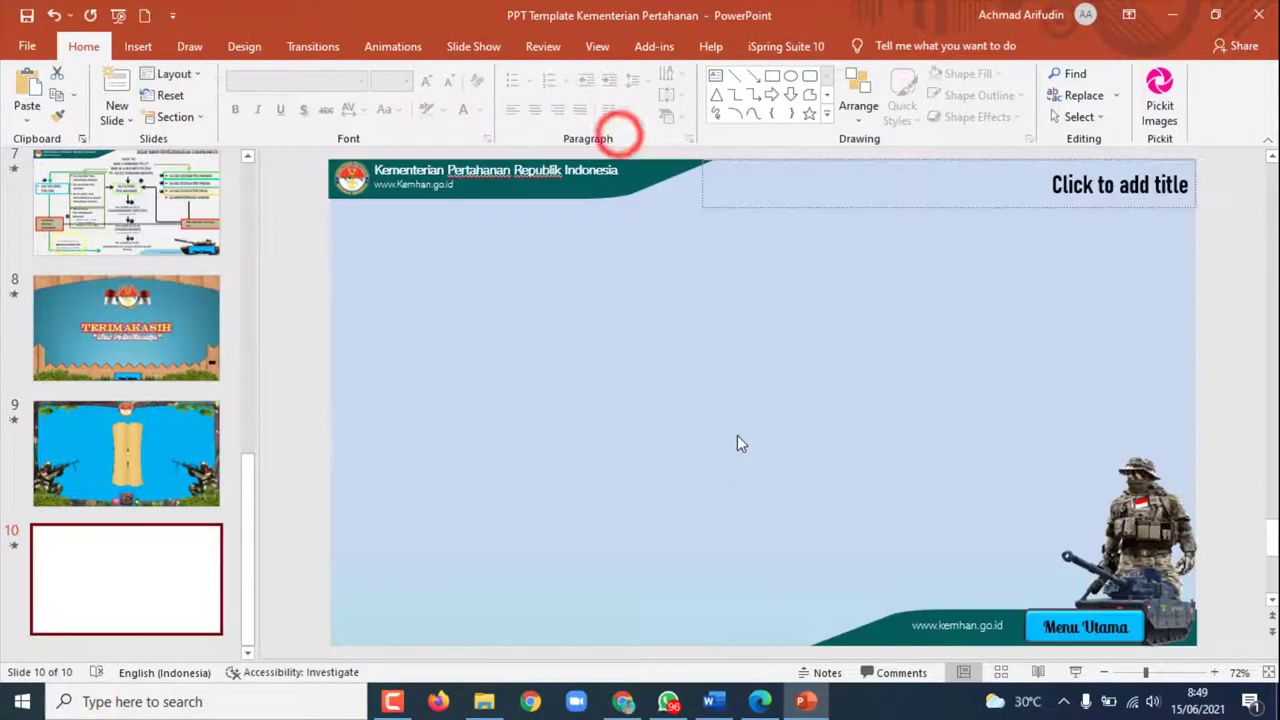
pyautogui.click(961, 190)
pyautogui.click(904, 390)
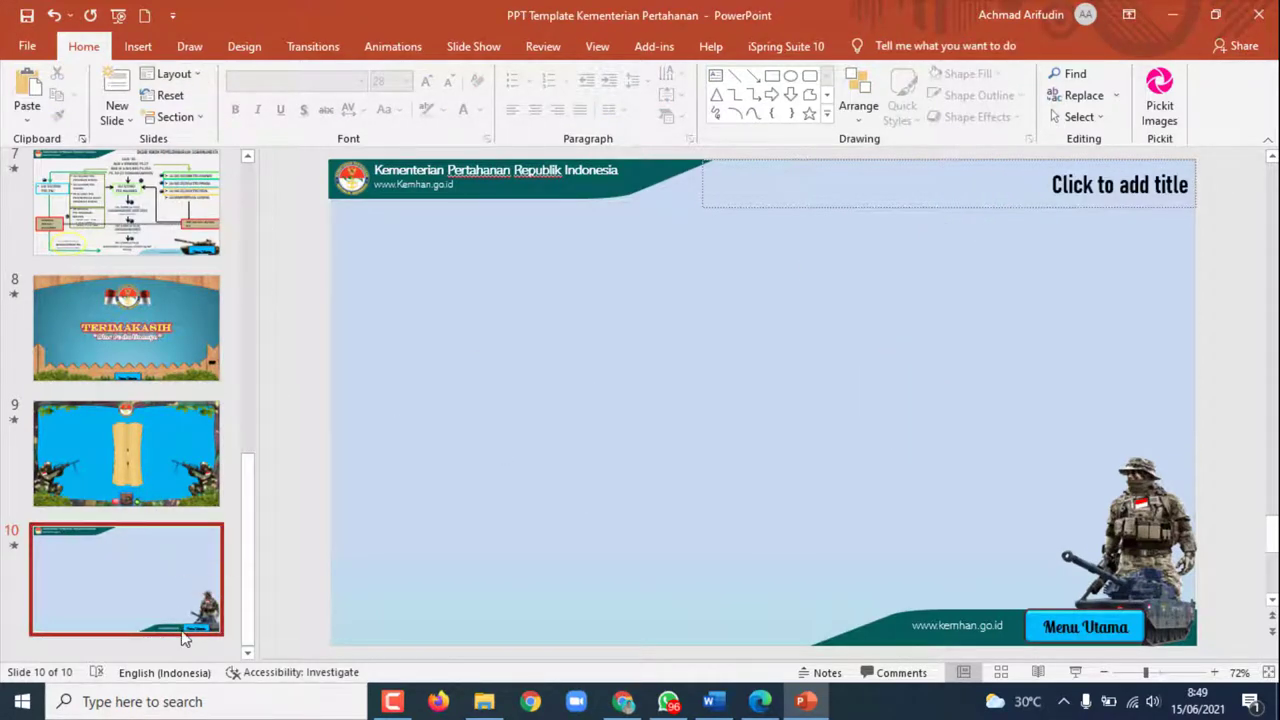
# Add slide 11 with the jungle-framed 1_Title and Content layout.
pyautogui.hotkey('ctrl', 'd')
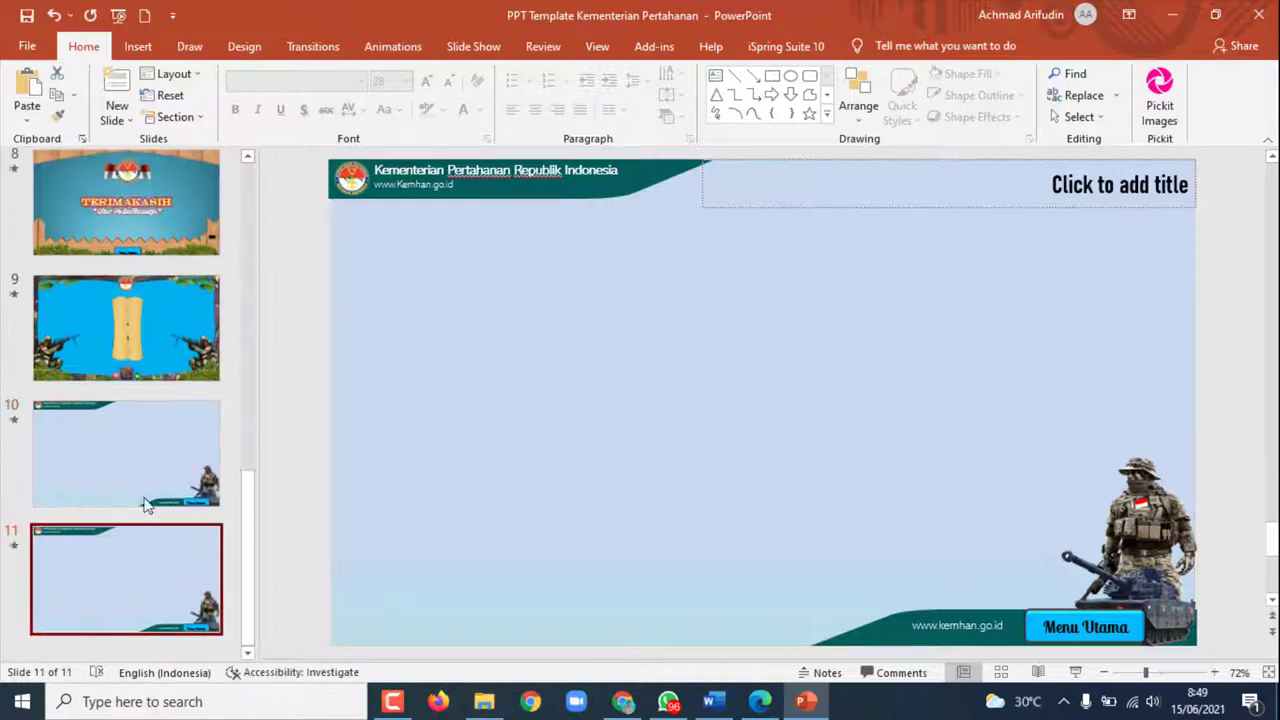
pyautogui.click(186, 74)
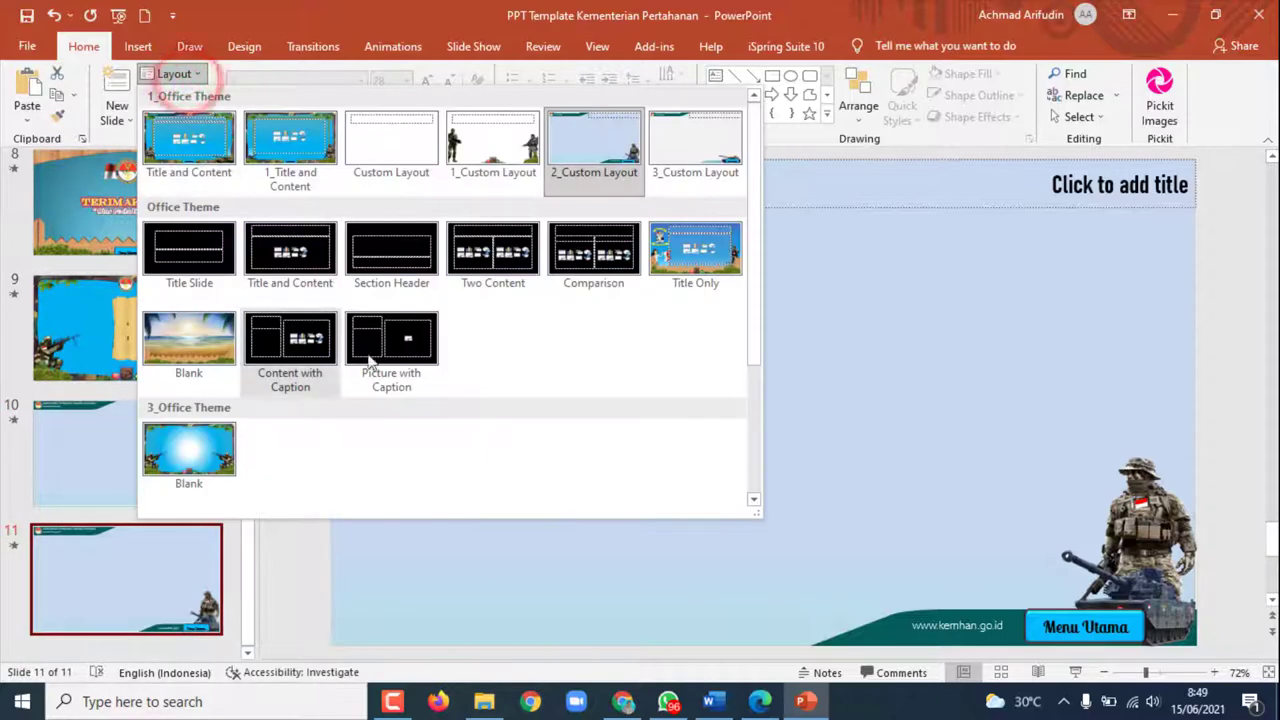
pyautogui.click(312, 148)
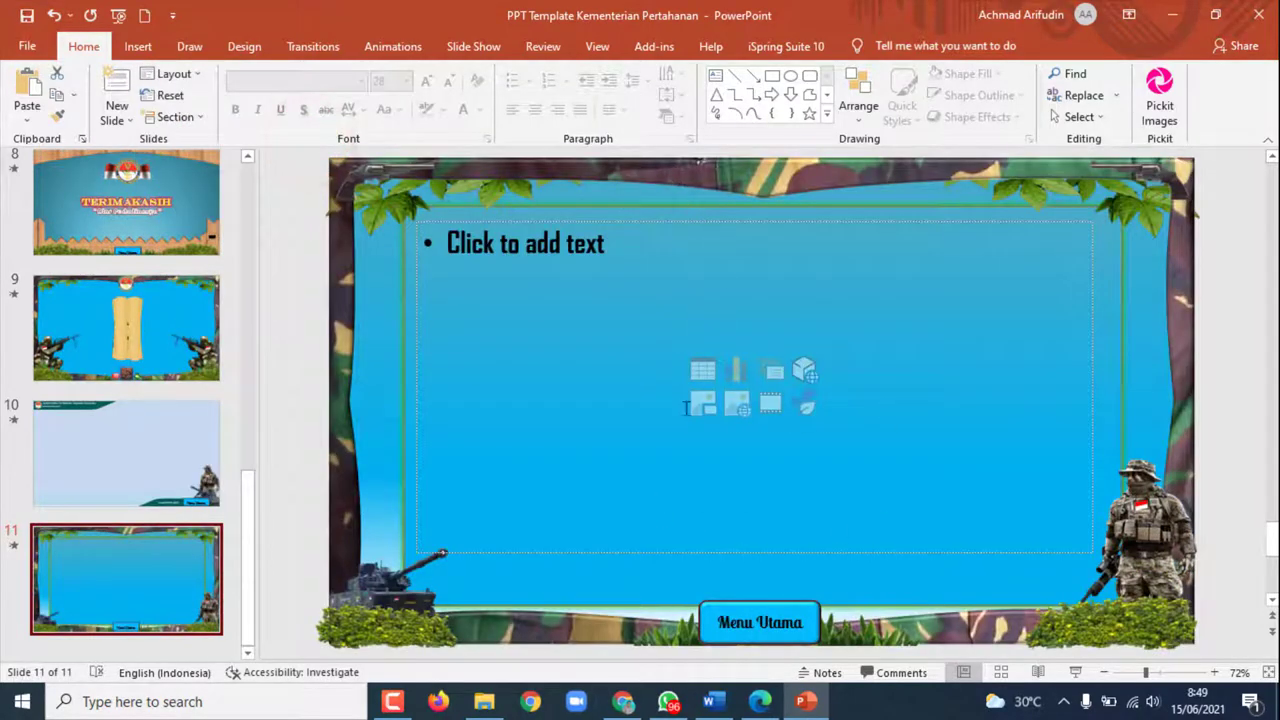
pyautogui.click(541, 272)
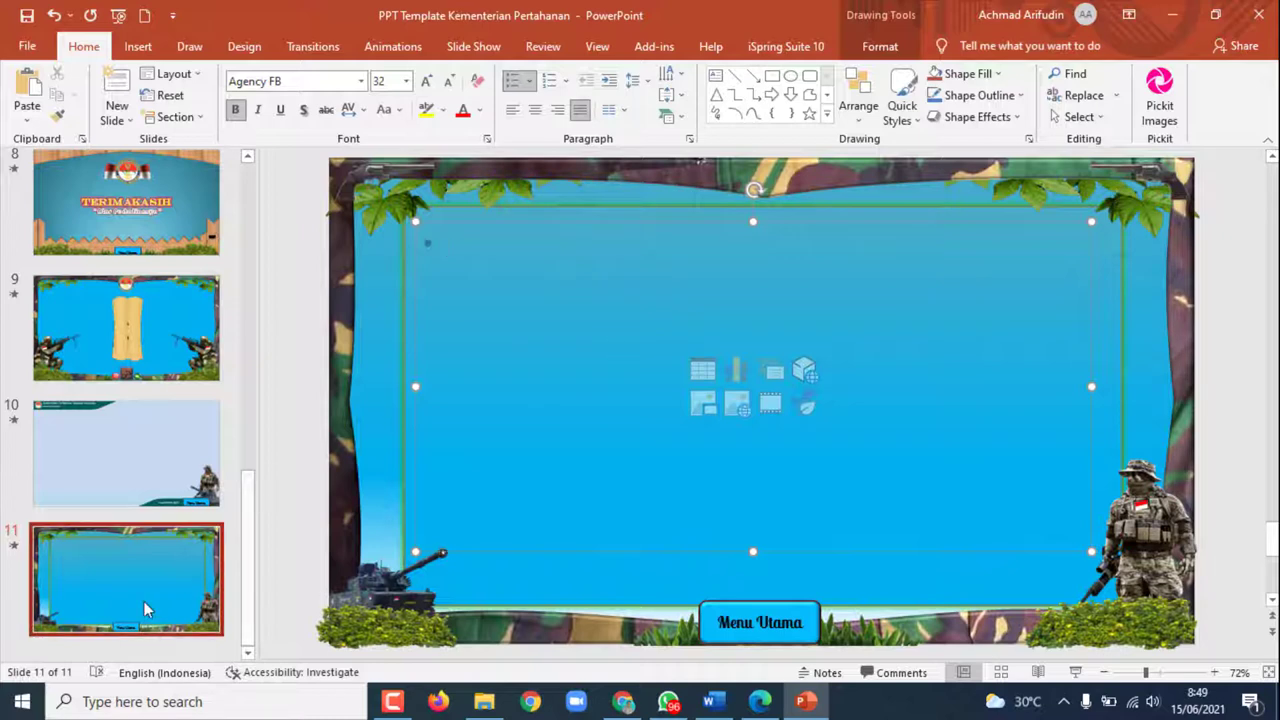
pyautogui.click(127, 565)
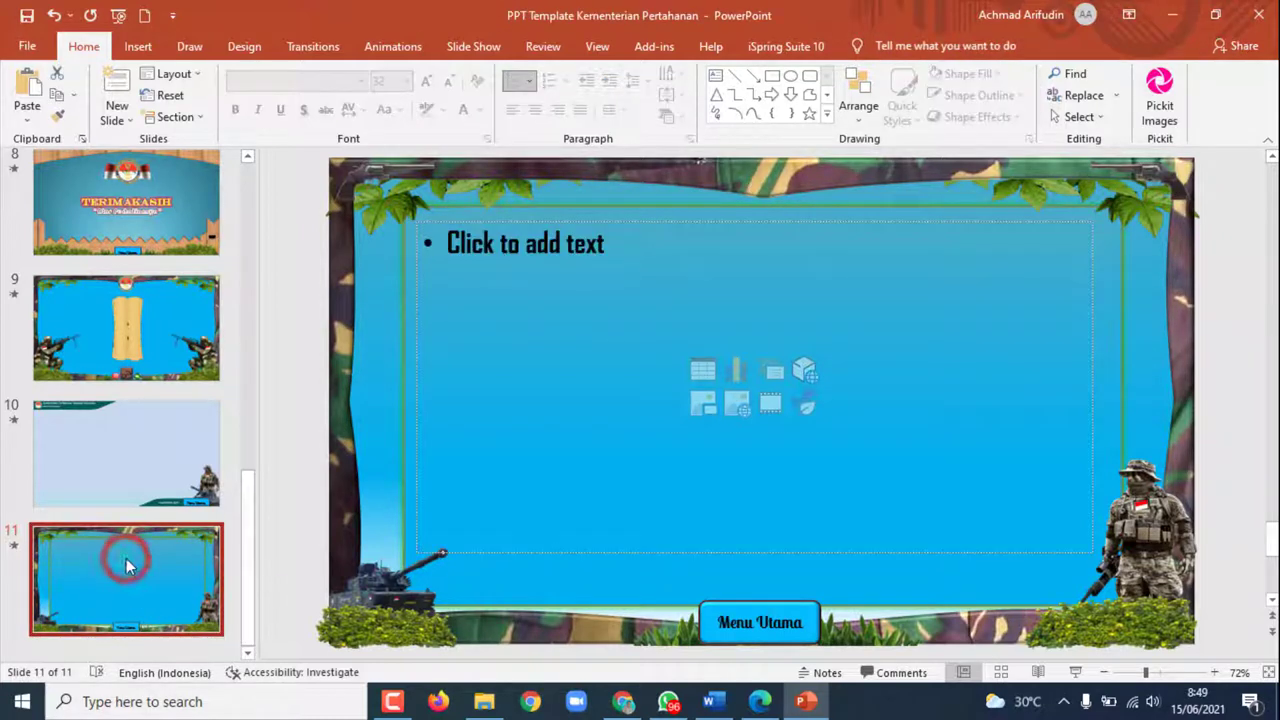
# Add slide 12 and give it the Kemhan-header Title and Content layout.
pyautogui.press('Return')
pyautogui.click(126, 585)
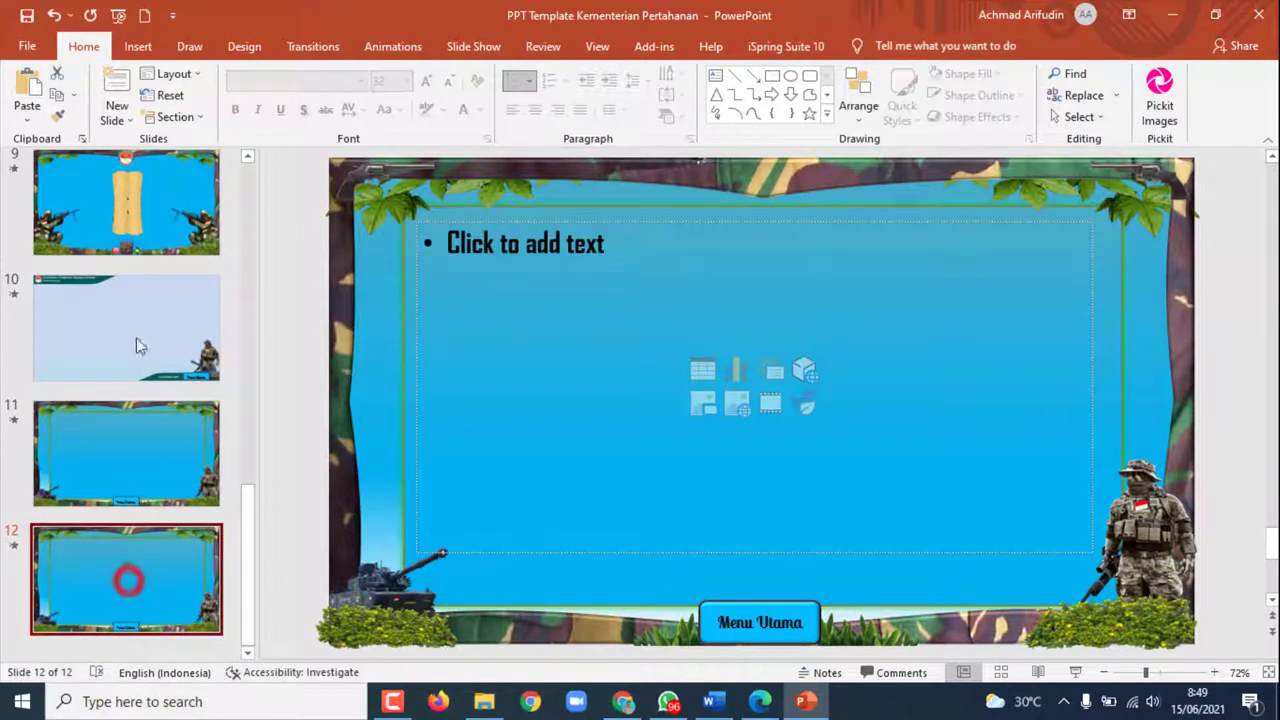
pyautogui.click(180, 75)
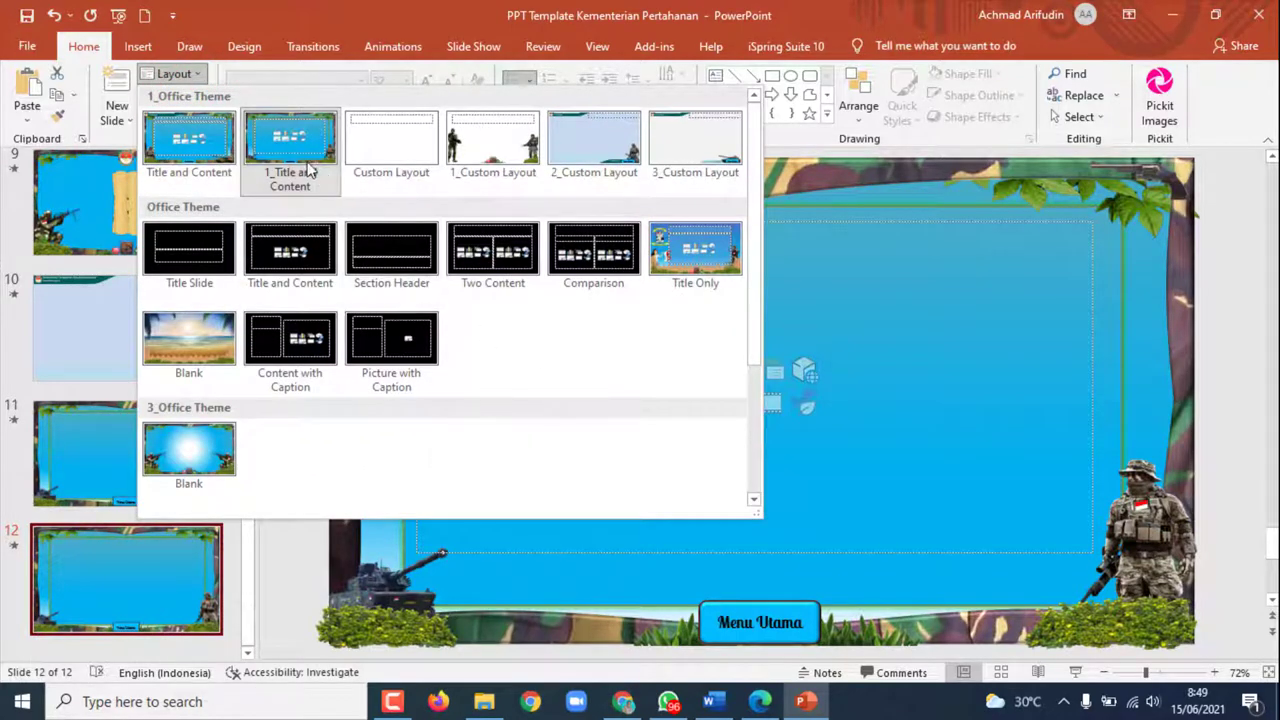
pyautogui.click(200, 145)
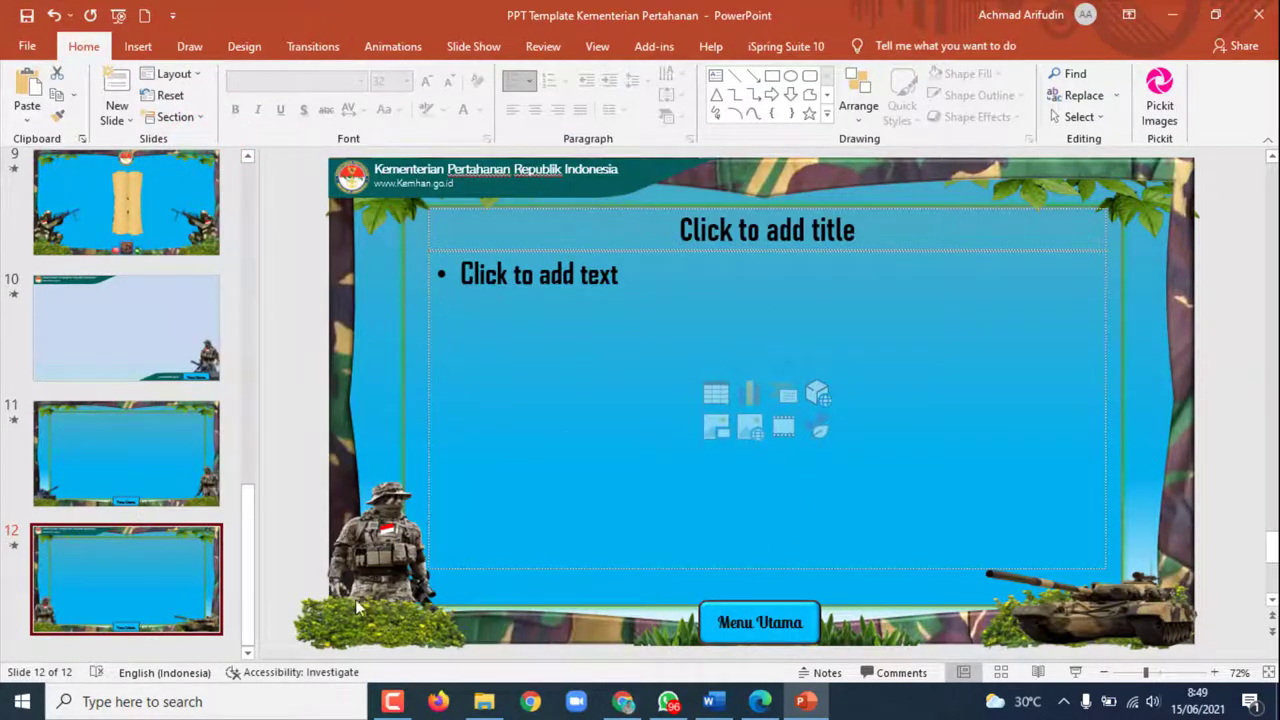
# Add slide 13 with the white 1_Custom Layout showing two standing soldiers.
pyautogui.press('Return')
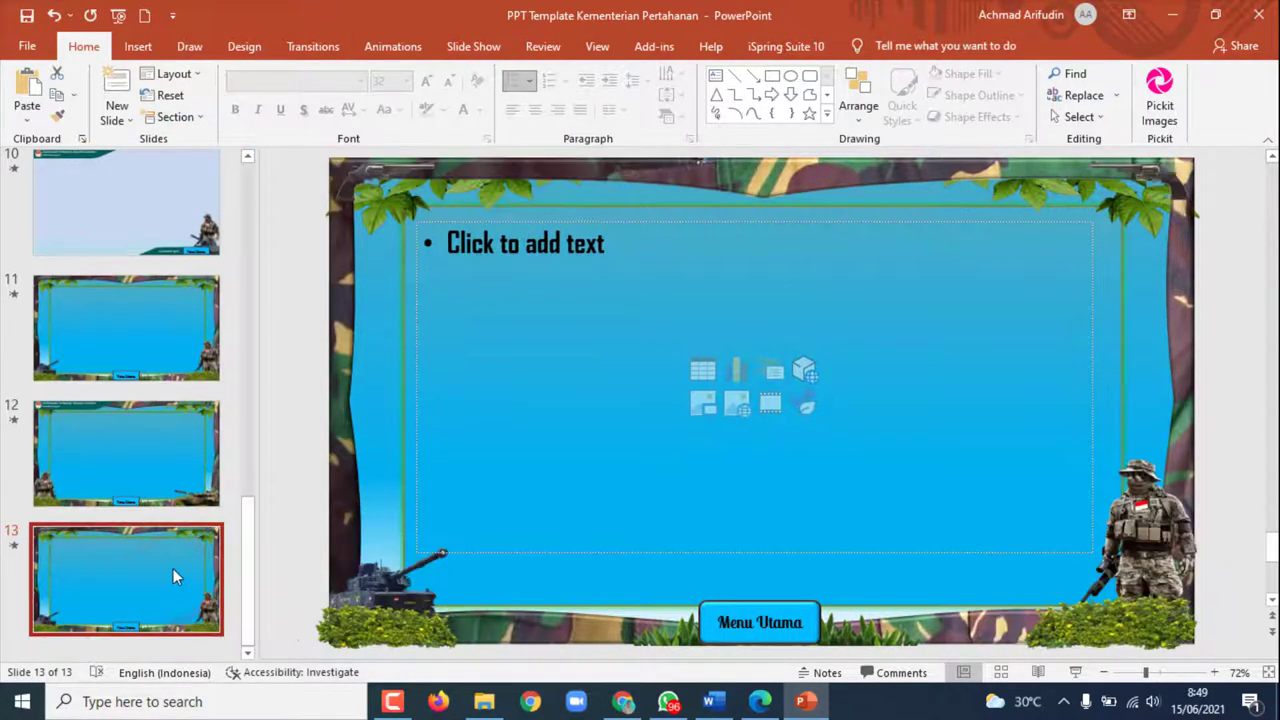
pyautogui.click(183, 73)
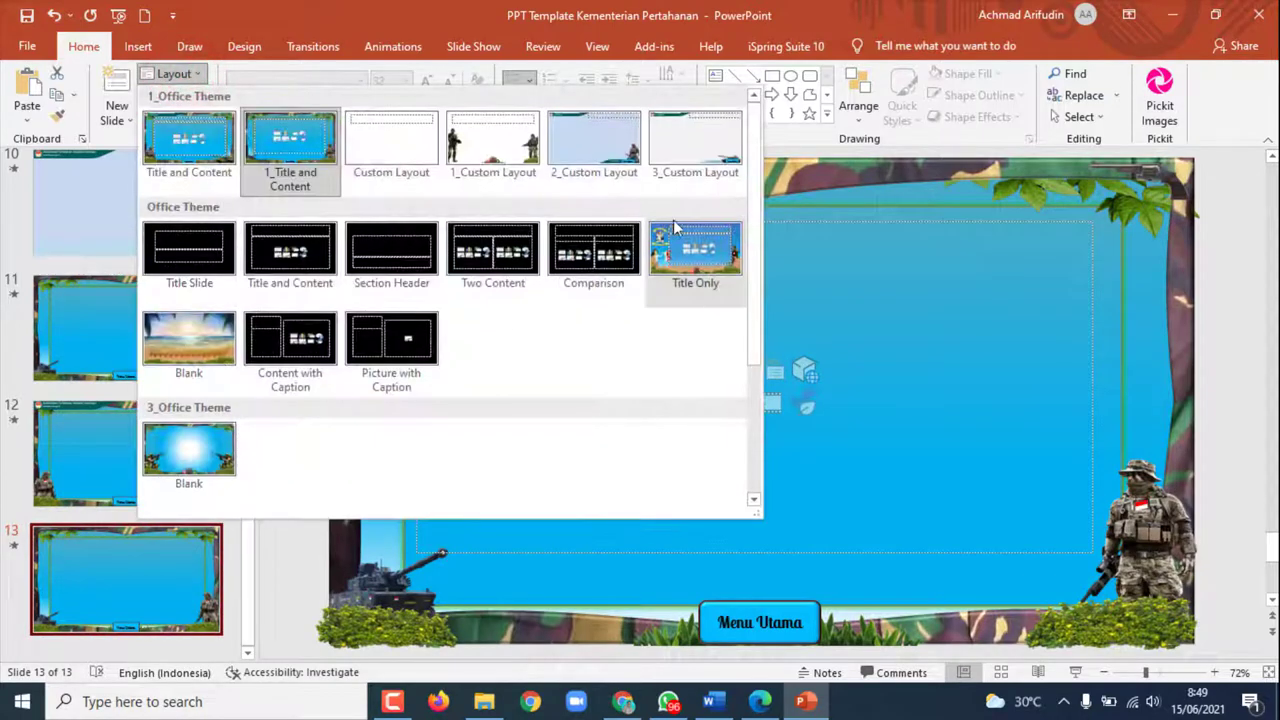
pyautogui.click(527, 148)
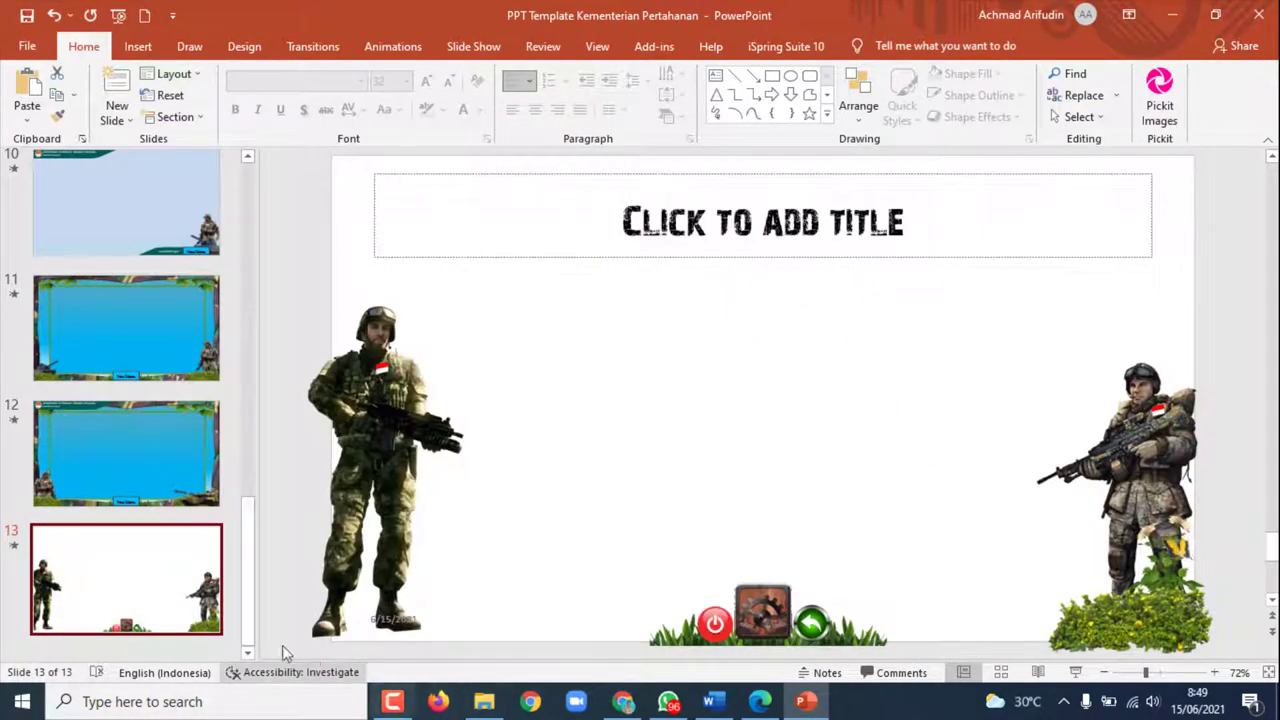
# Add slide 14 with the blue-sky 3_Office Theme Blank layout with kneeling soldiers.
pyautogui.click(191, 569)
pyautogui.press('Return')
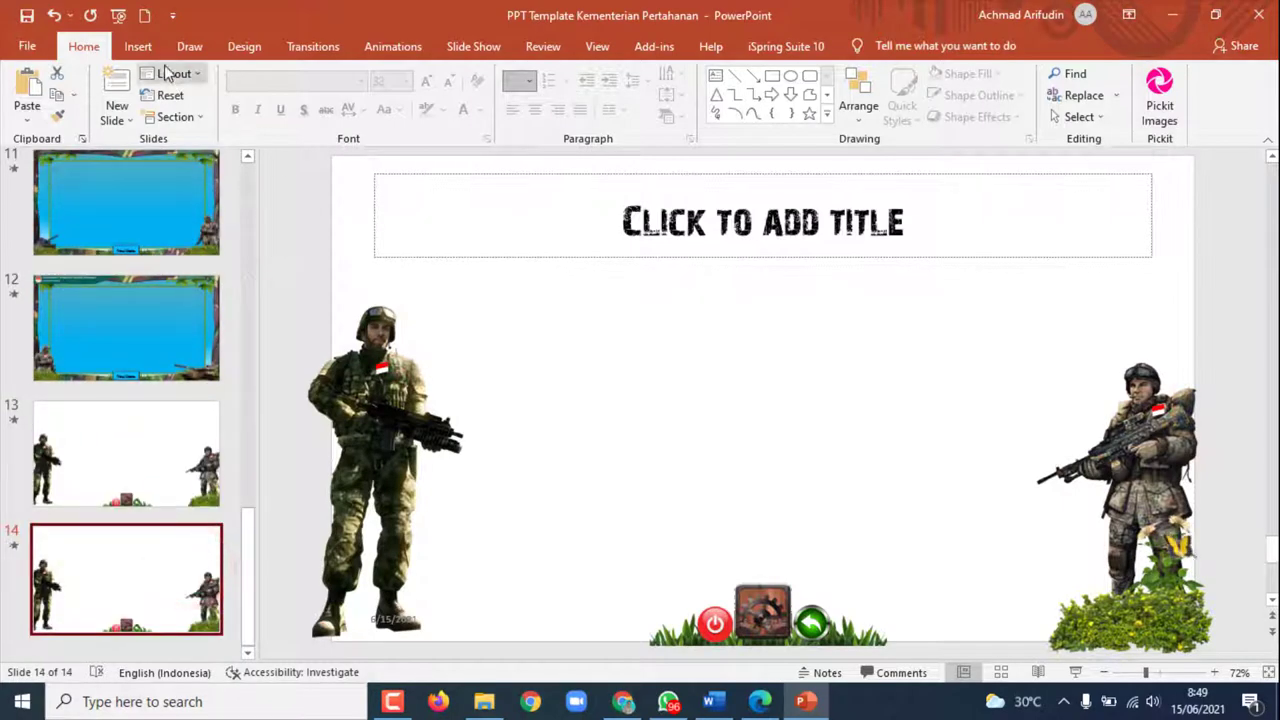
pyautogui.click(180, 73)
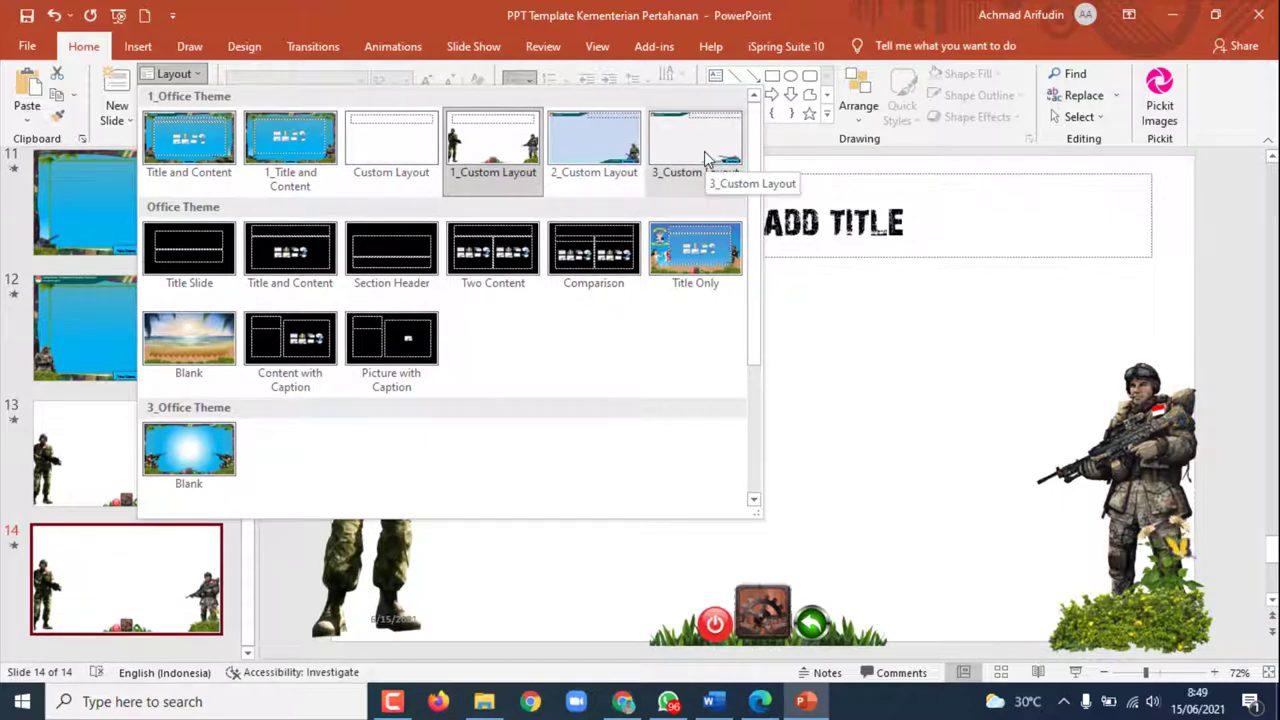
pyautogui.click(208, 462)
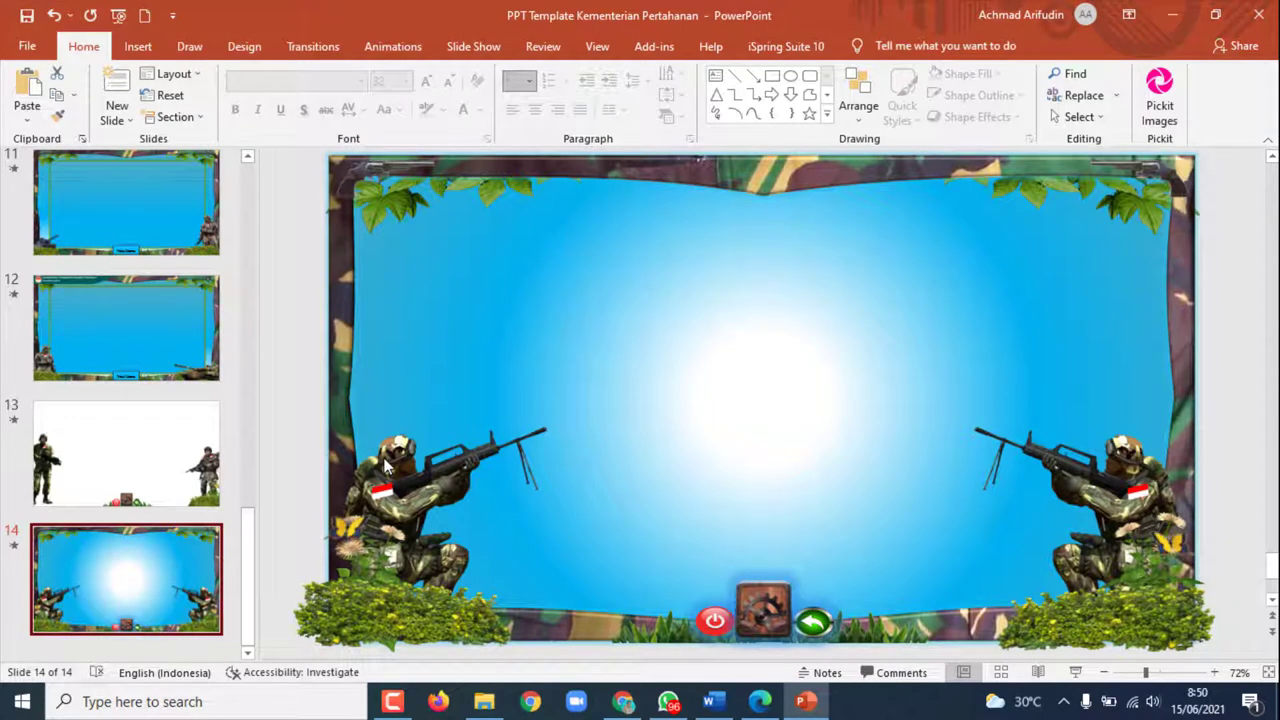
pyautogui.moveTo(250, 577); pyautogui.dragTo(259, 206)
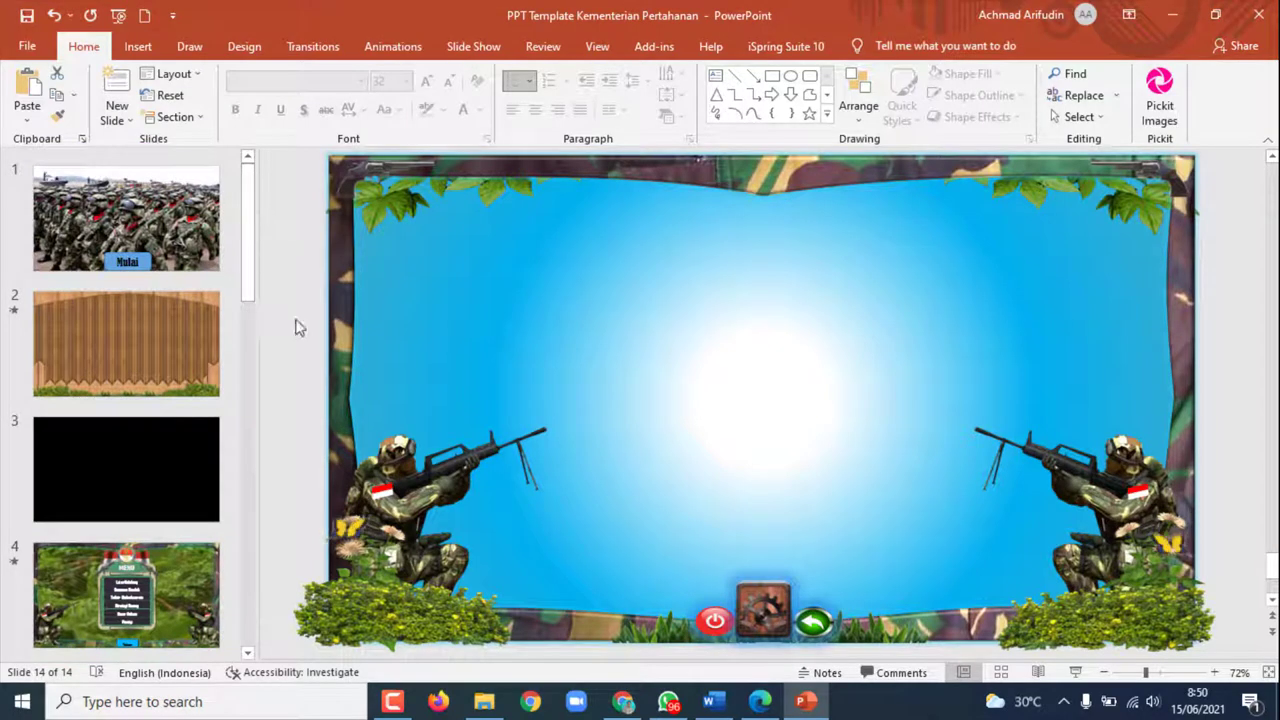
pyautogui.moveTo(246, 234); pyautogui.dragTo(248, 196)
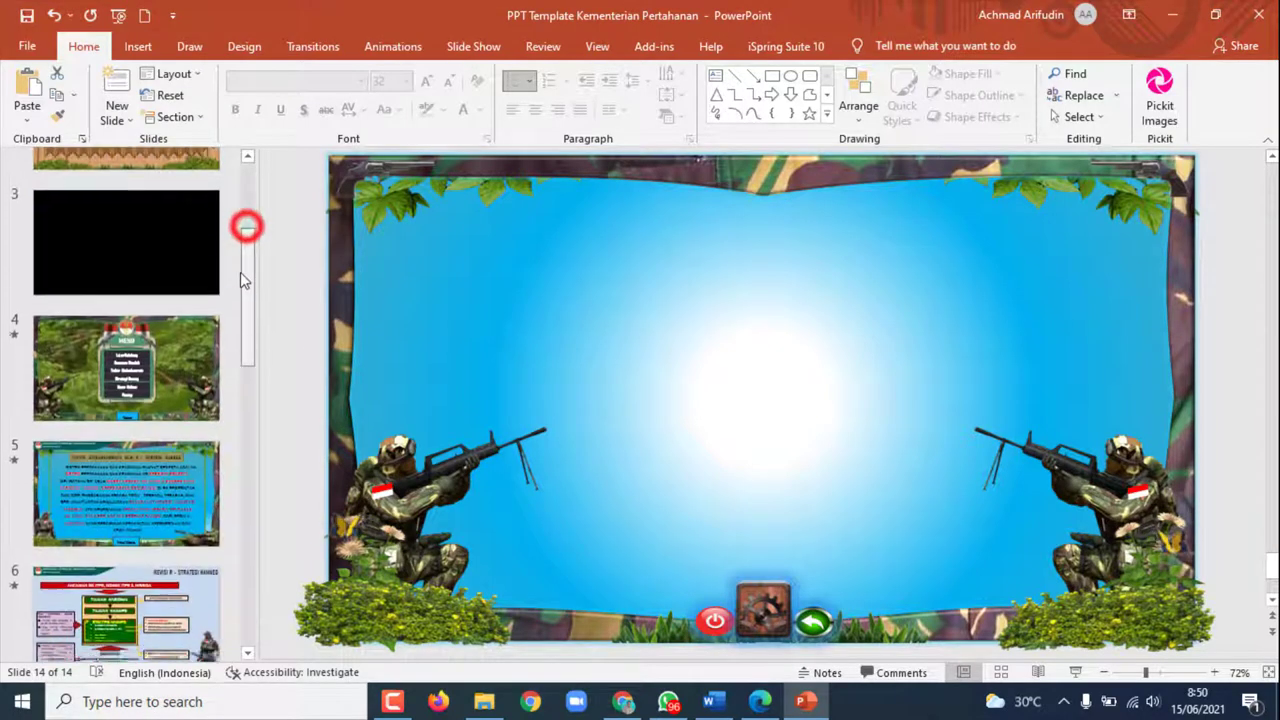